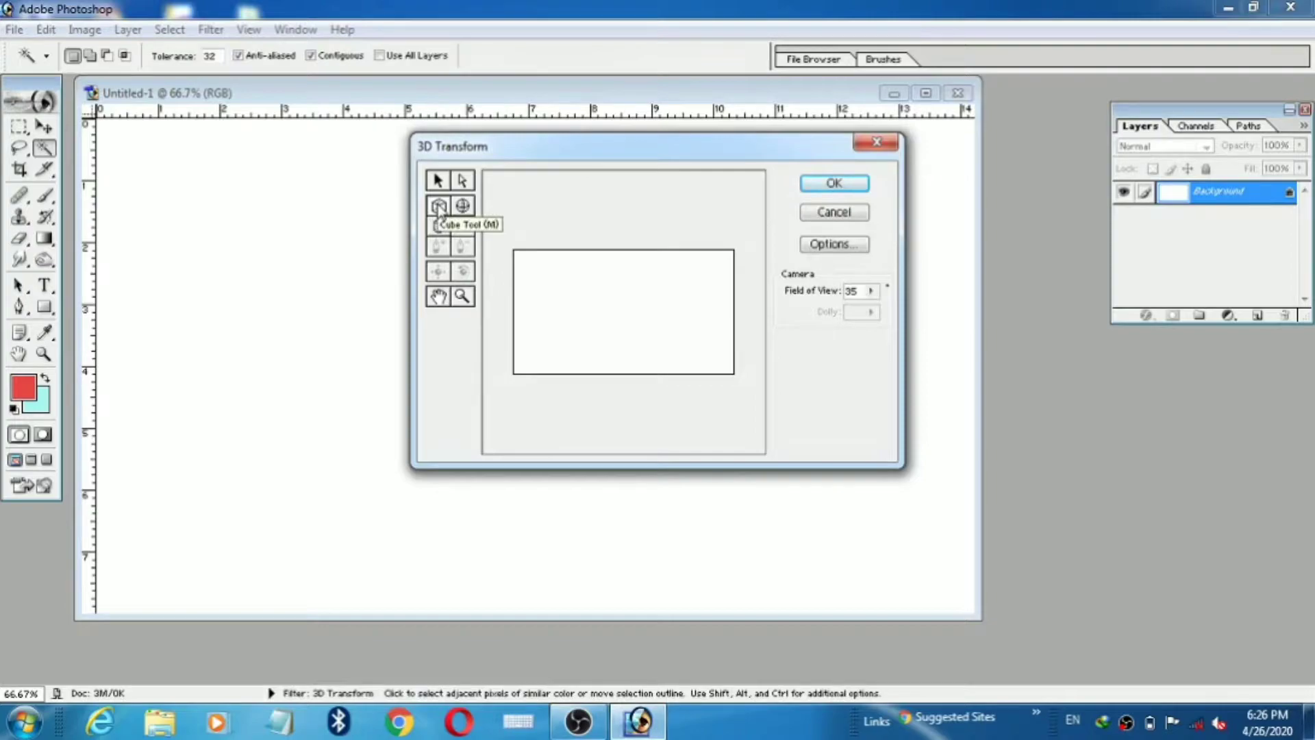
Step: Draw a cube wireframe over the white canvas preview with the Cube tool
click(439, 205)
click(587, 268)
drag(596, 278, 696, 343)
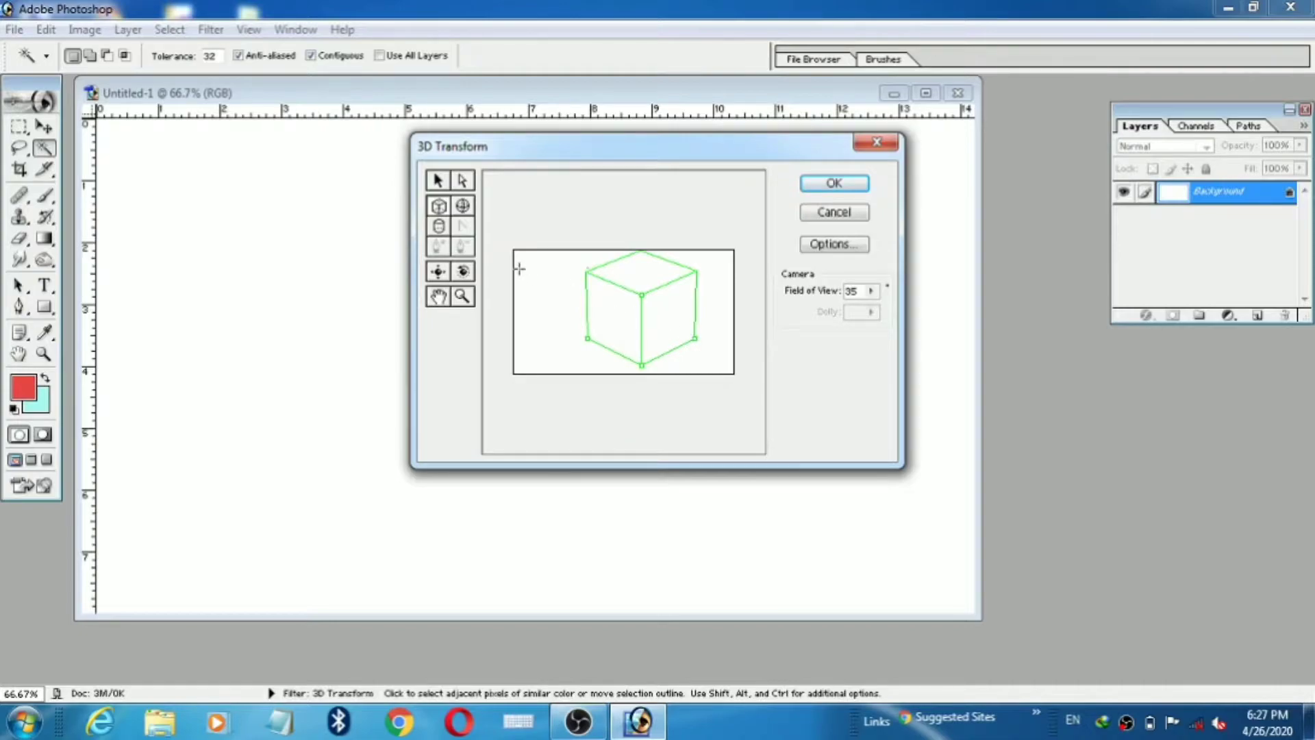
Step: Pan the cube toward the middle of the canvas and rotate it so its top and two side faces show
click(439, 272)
drag(633, 305, 614, 309)
click(466, 274)
drag(622, 255, 623, 430)
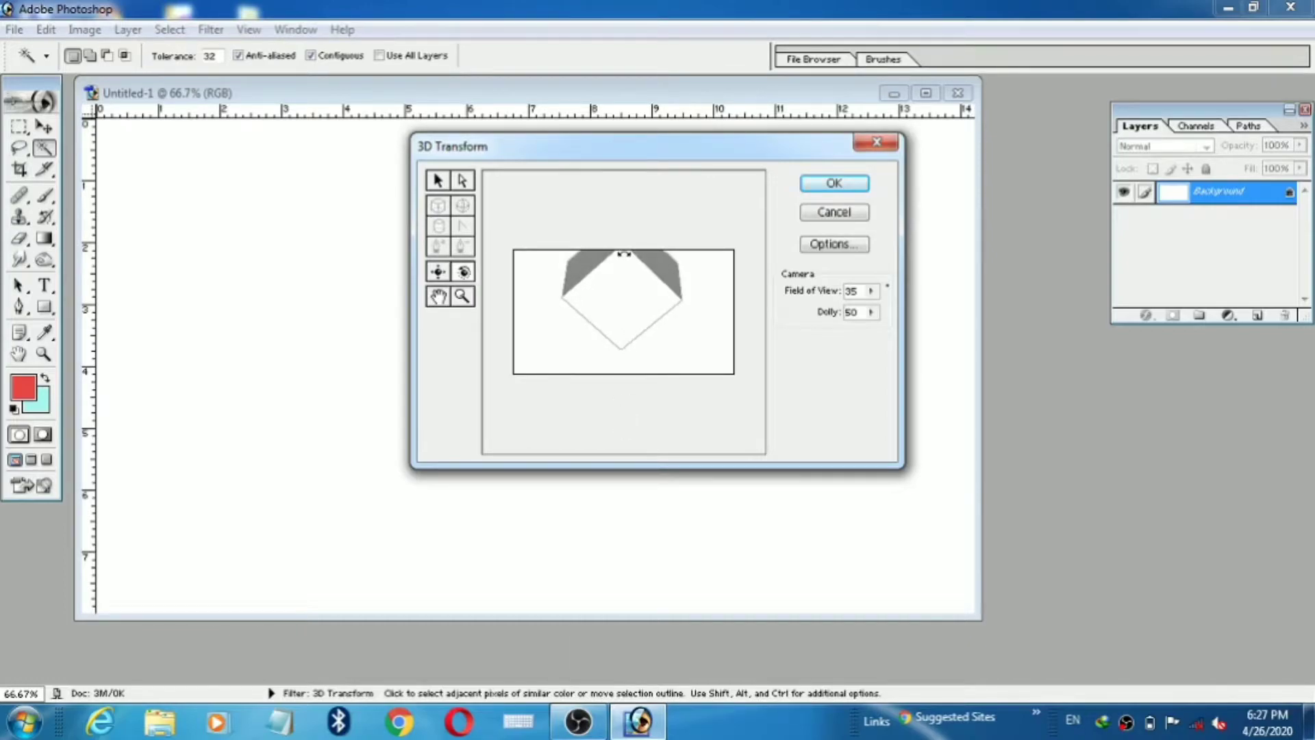
drag(622, 255, 622, 441)
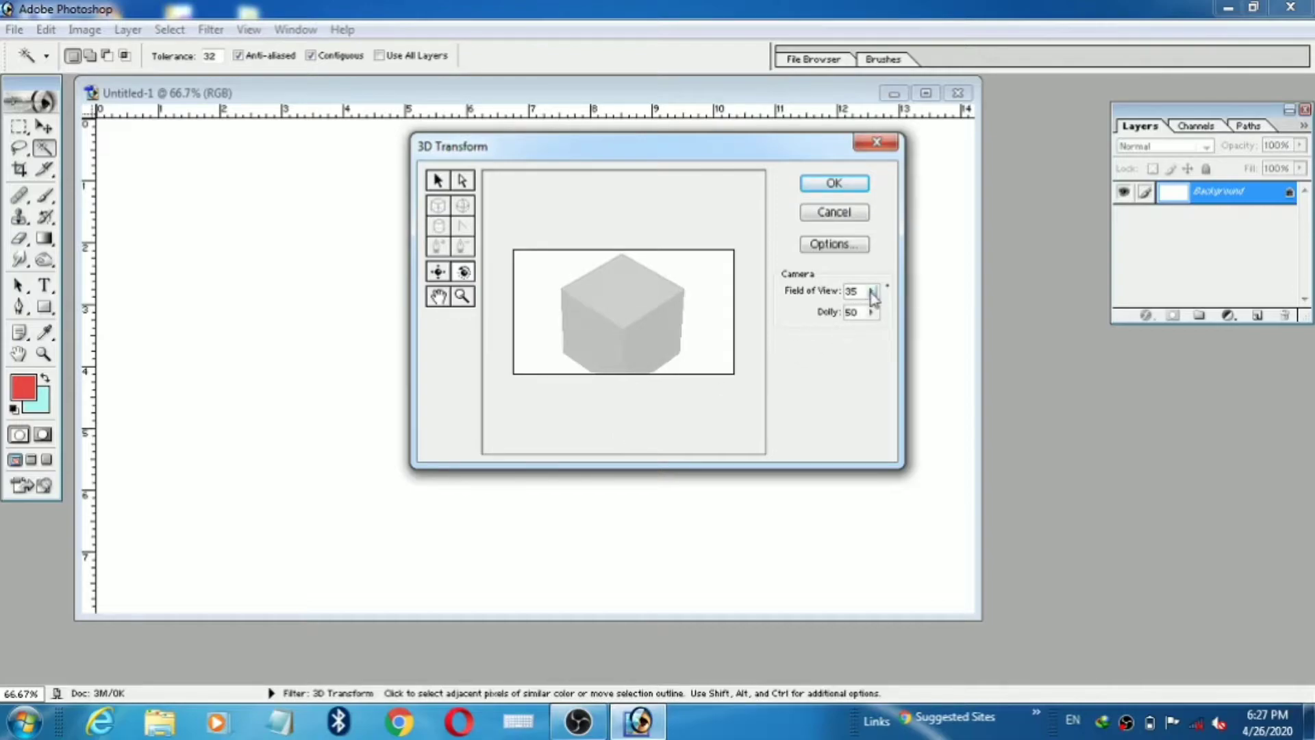
Step: Set the camera field of view to 44, shift the cube slightly upward and apply the 3D Transform
click(873, 293)
drag(810, 314, 820, 315)
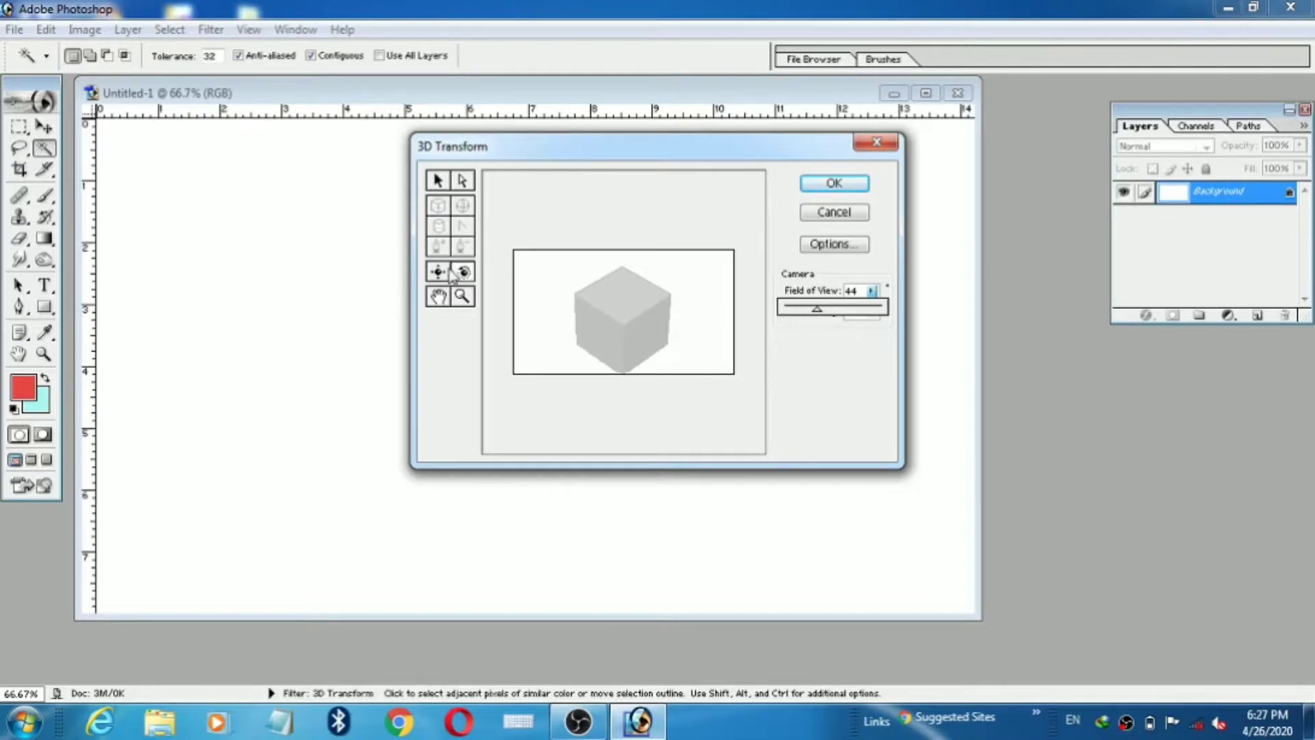
click(460, 272)
drag(619, 327, 619, 322)
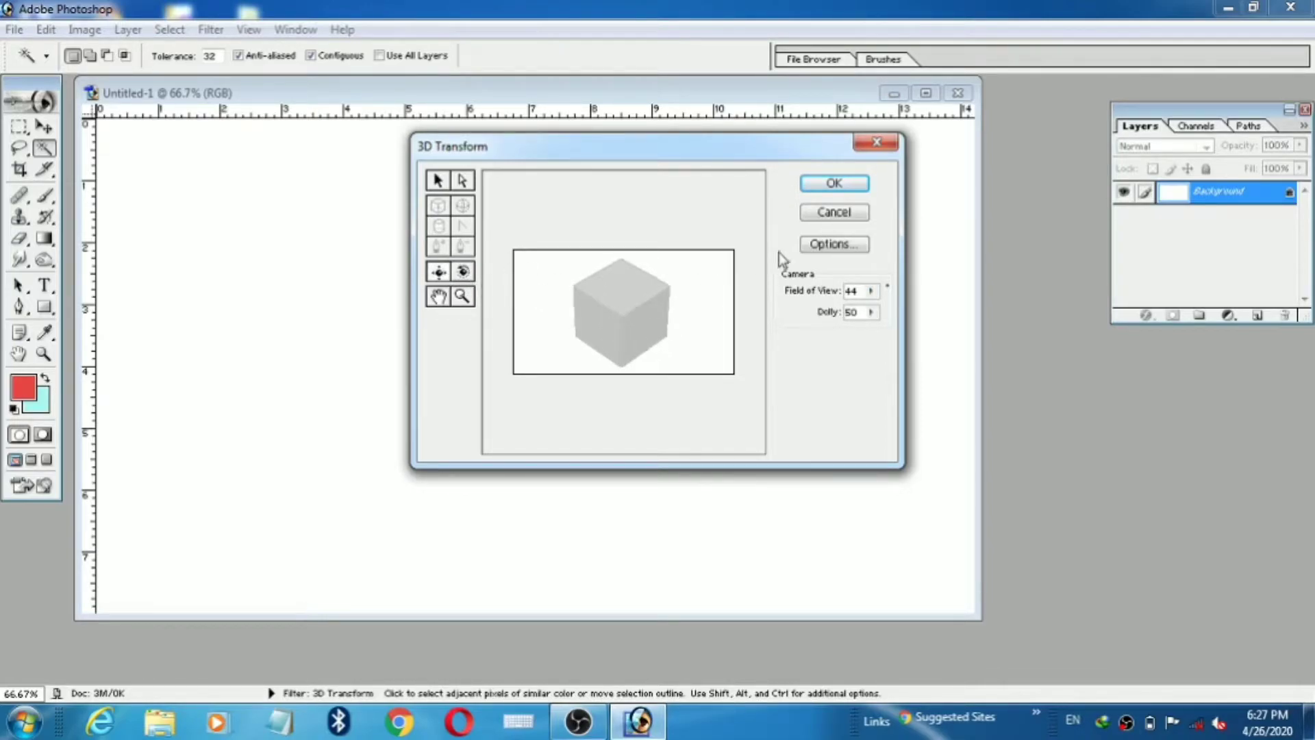
click(826, 186)
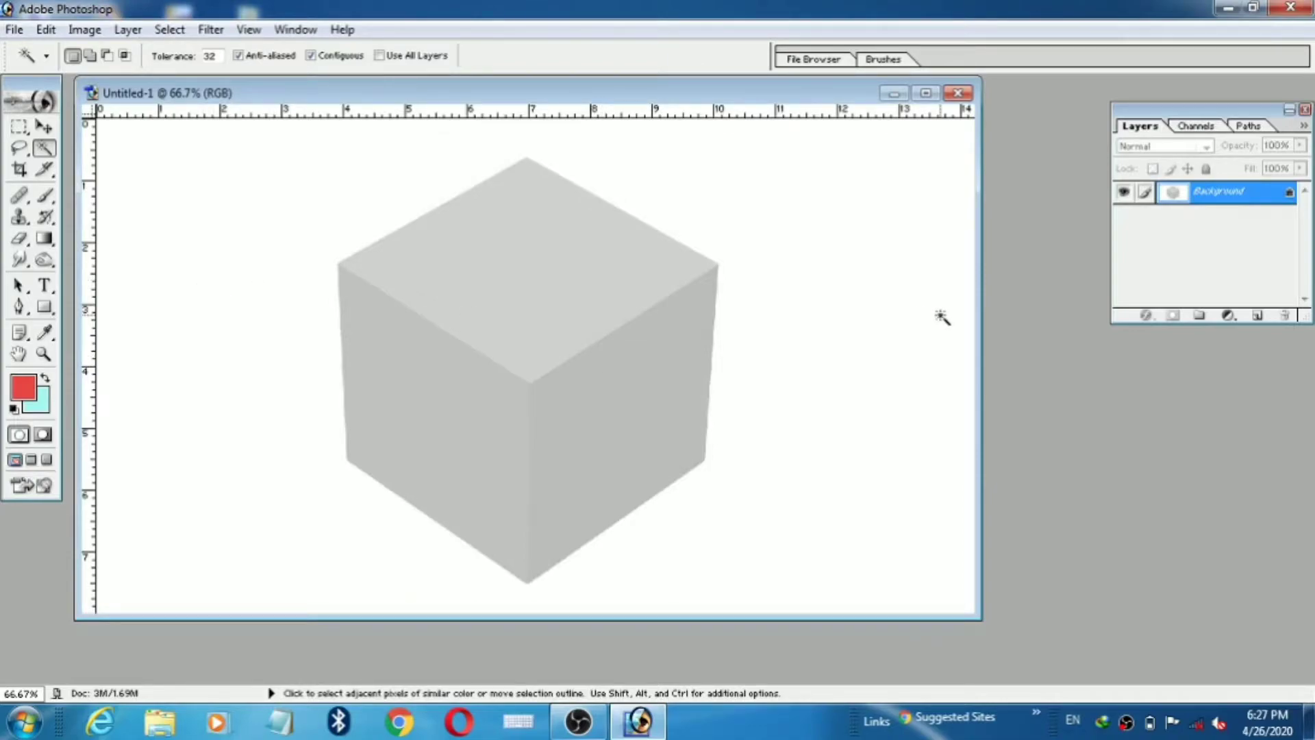
Step: Open all three photos from the desktop's New folder and move the cube document aside to uncover them
double_click(1068, 323)
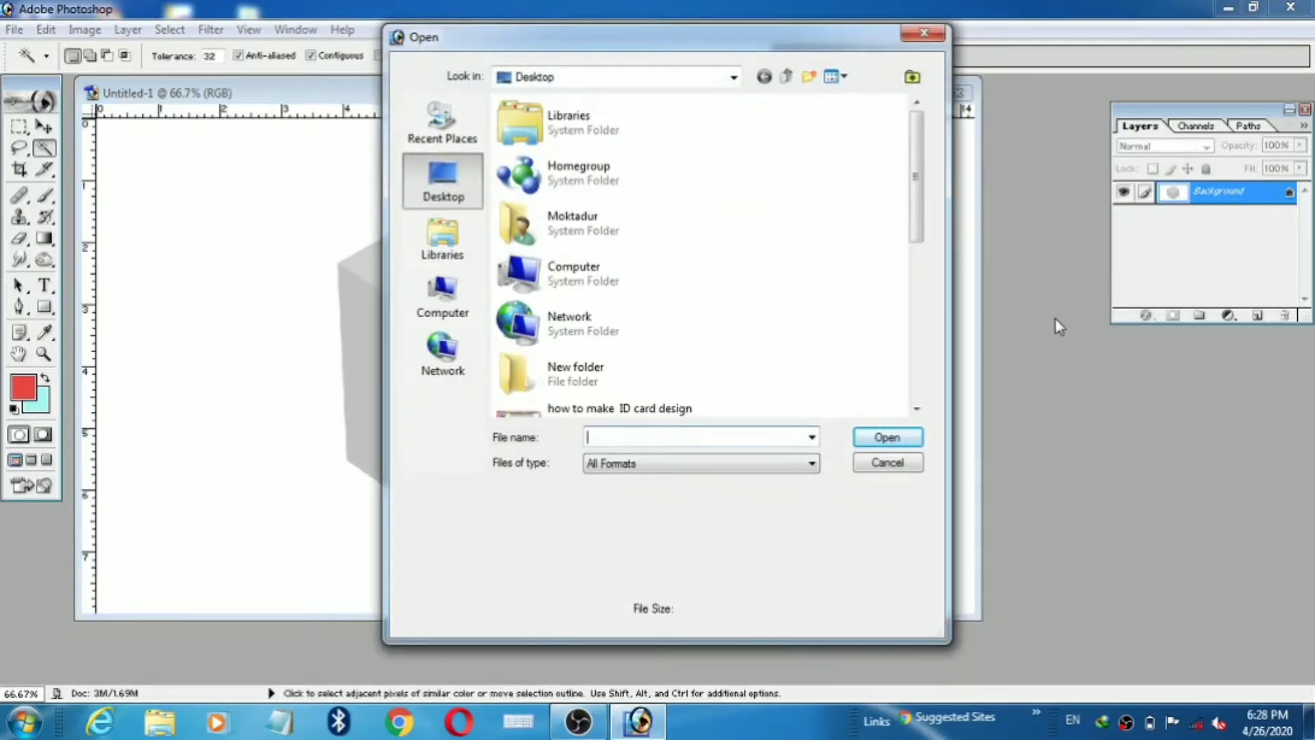
double_click(587, 366)
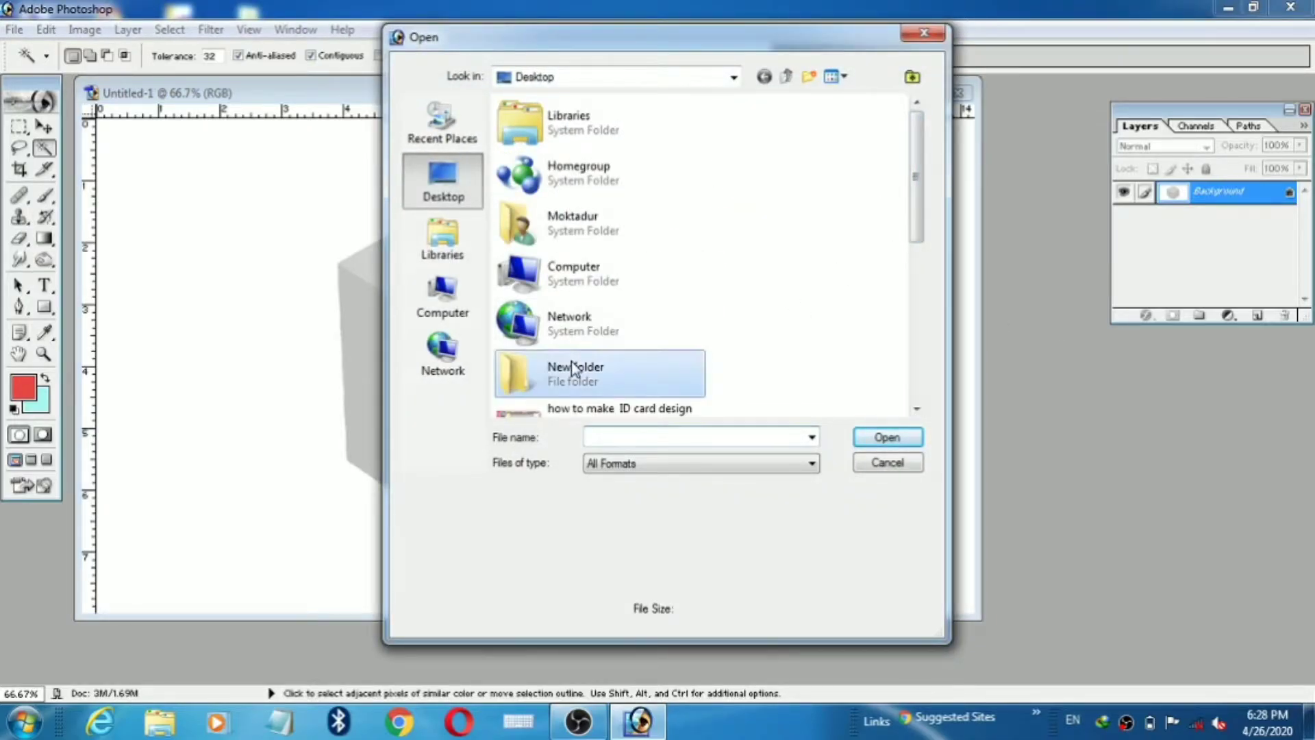
drag(545, 247, 795, 152)
right_click(781, 153)
click(800, 156)
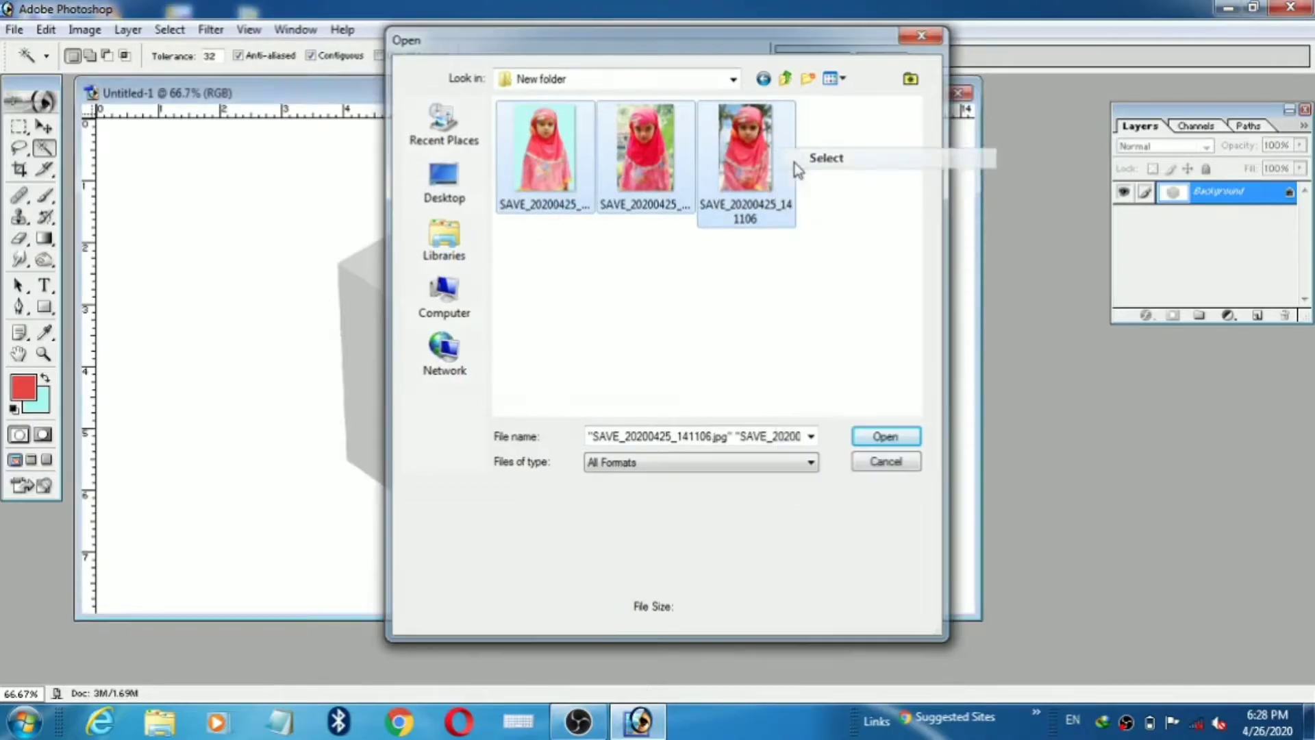
drag(511, 88, 716, 100)
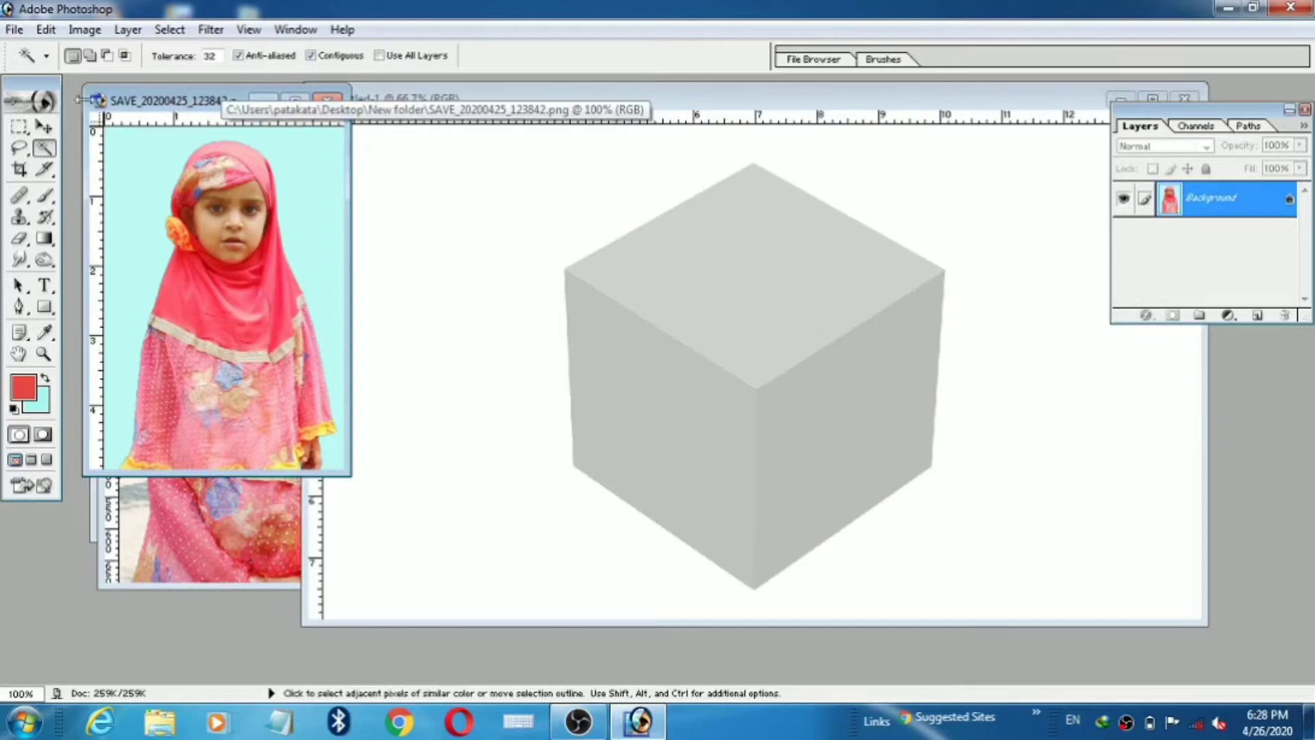
Step: Copy the SAVE_20200425_123842 photo into the cube document, scale its height to 70.8% and place it at the cube's front corner
click(44, 127)
drag(181, 172, 706, 263)
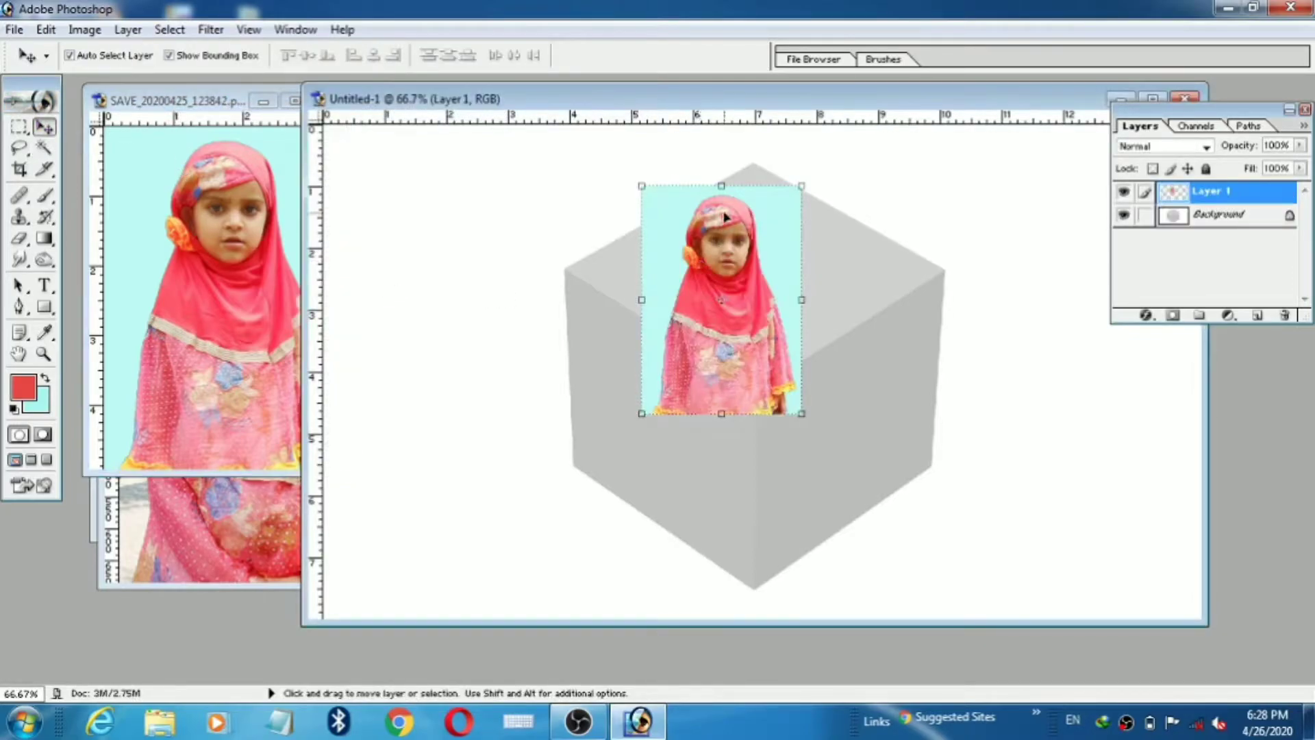
drag(720, 185, 833, 264)
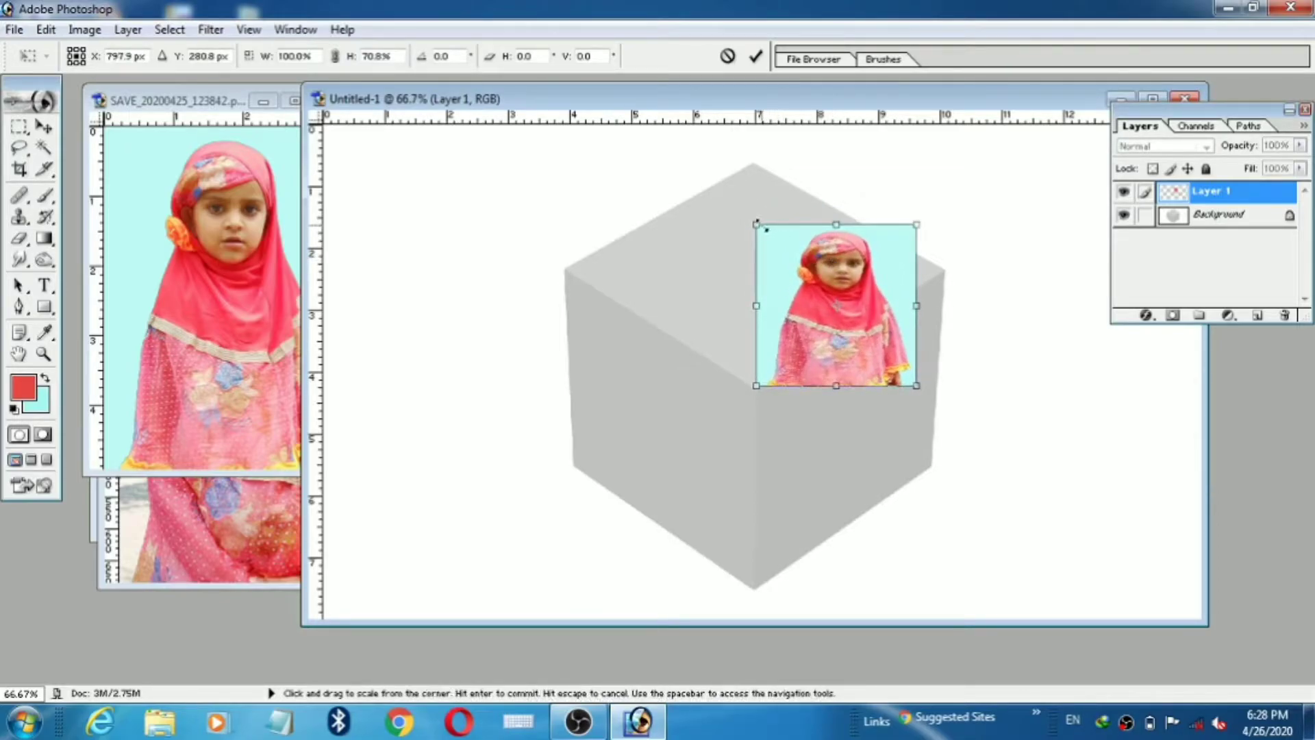
Step: Distort the photo's corners to match the cube's top face and commit the transform
drag(756, 225, 565, 267)
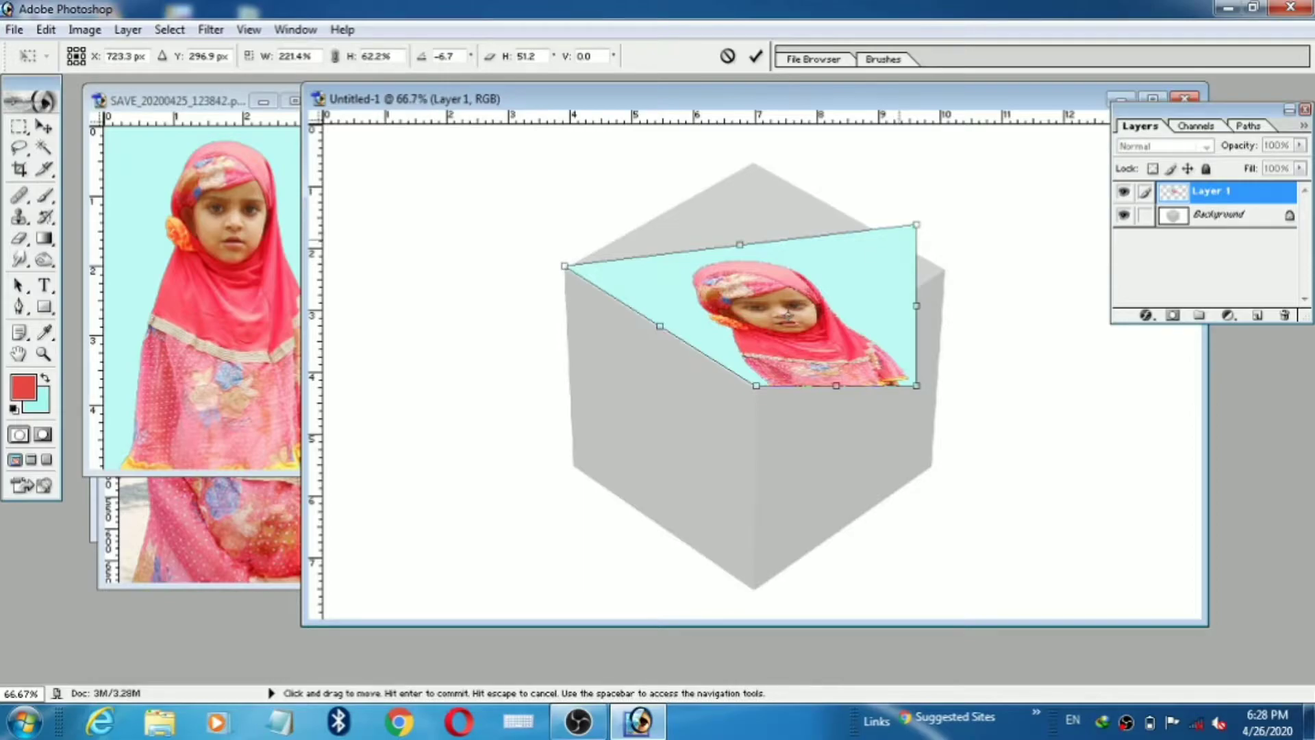
drag(917, 225, 755, 162)
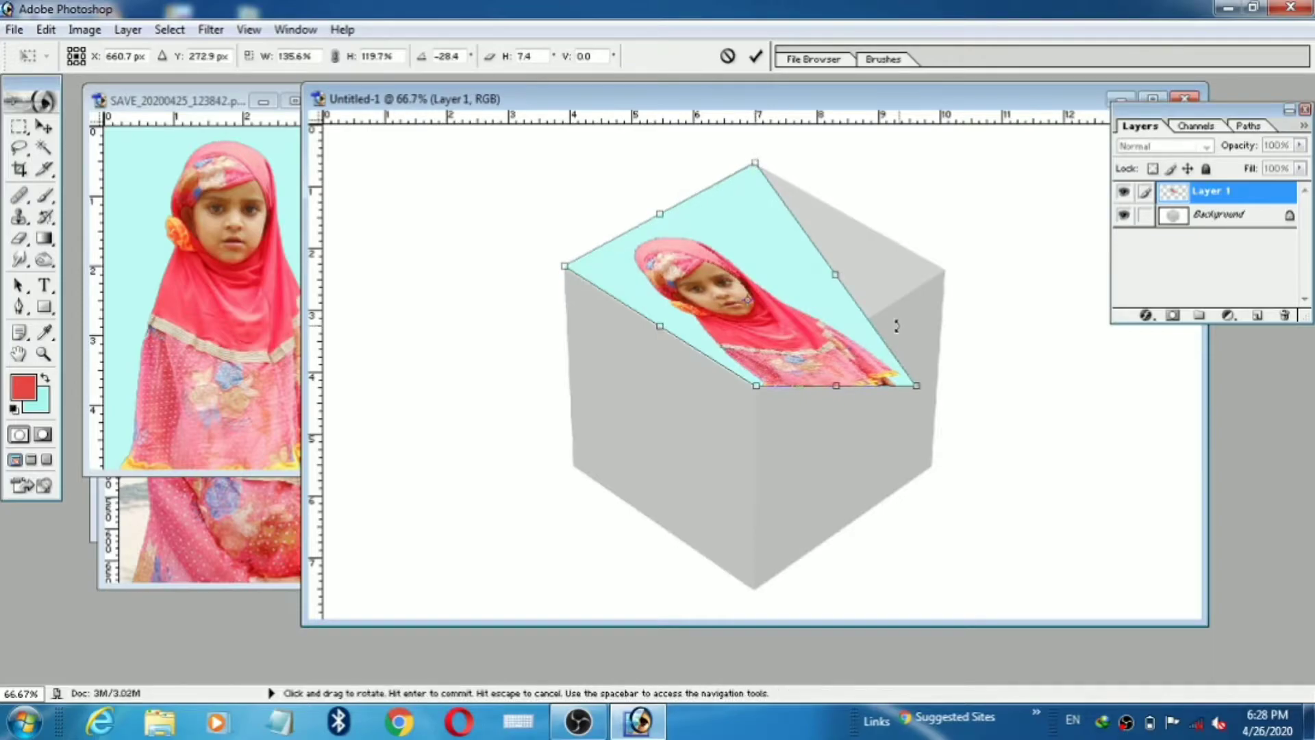
drag(918, 386, 946, 270)
key(Return)
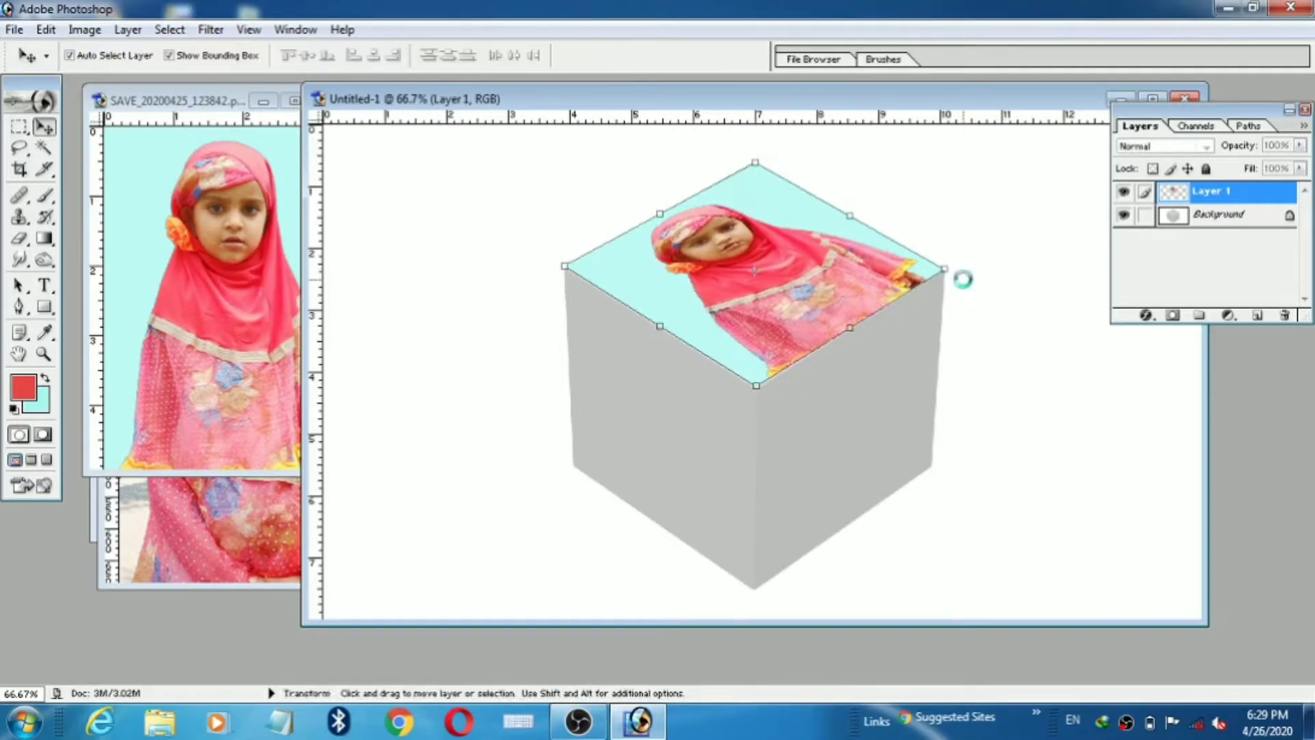
click(1012, 325)
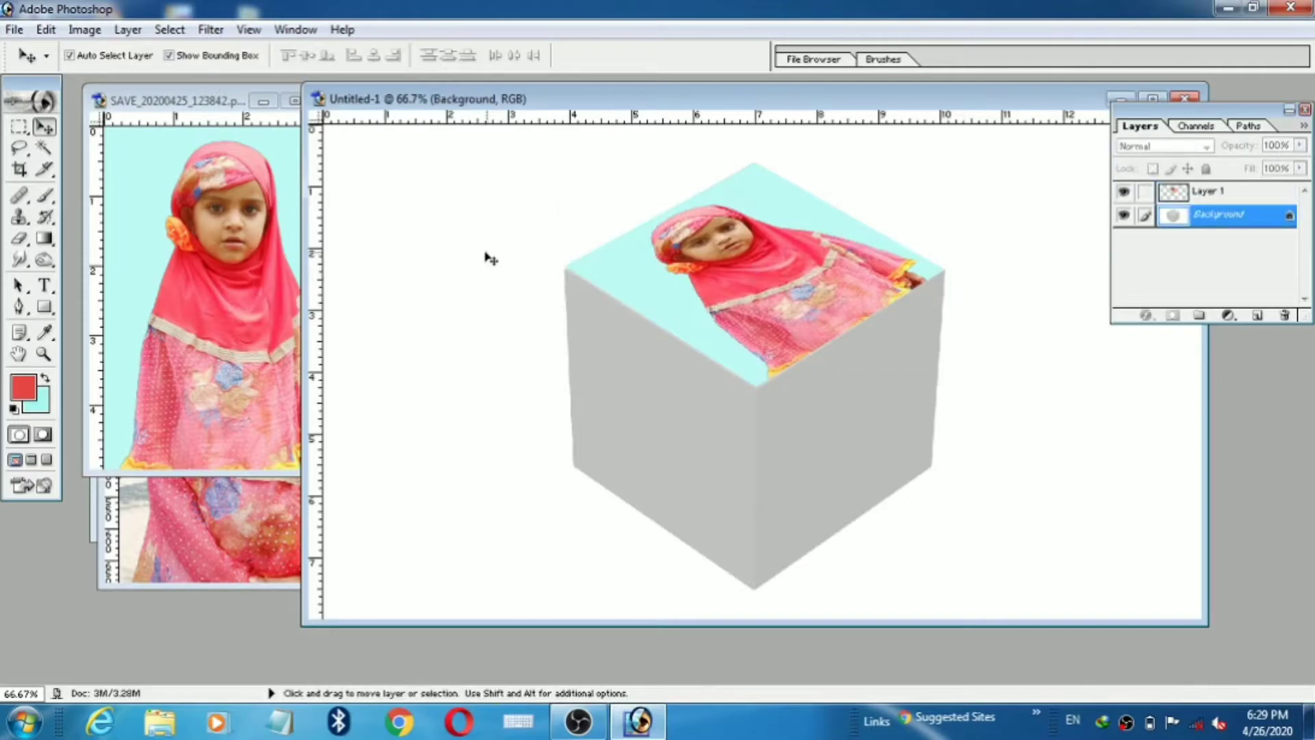
Step: Copy the SAVE_20200425_141106 photo into the cube document, scale its height to 65.6% and align it with the central vertical edge
click(213, 103)
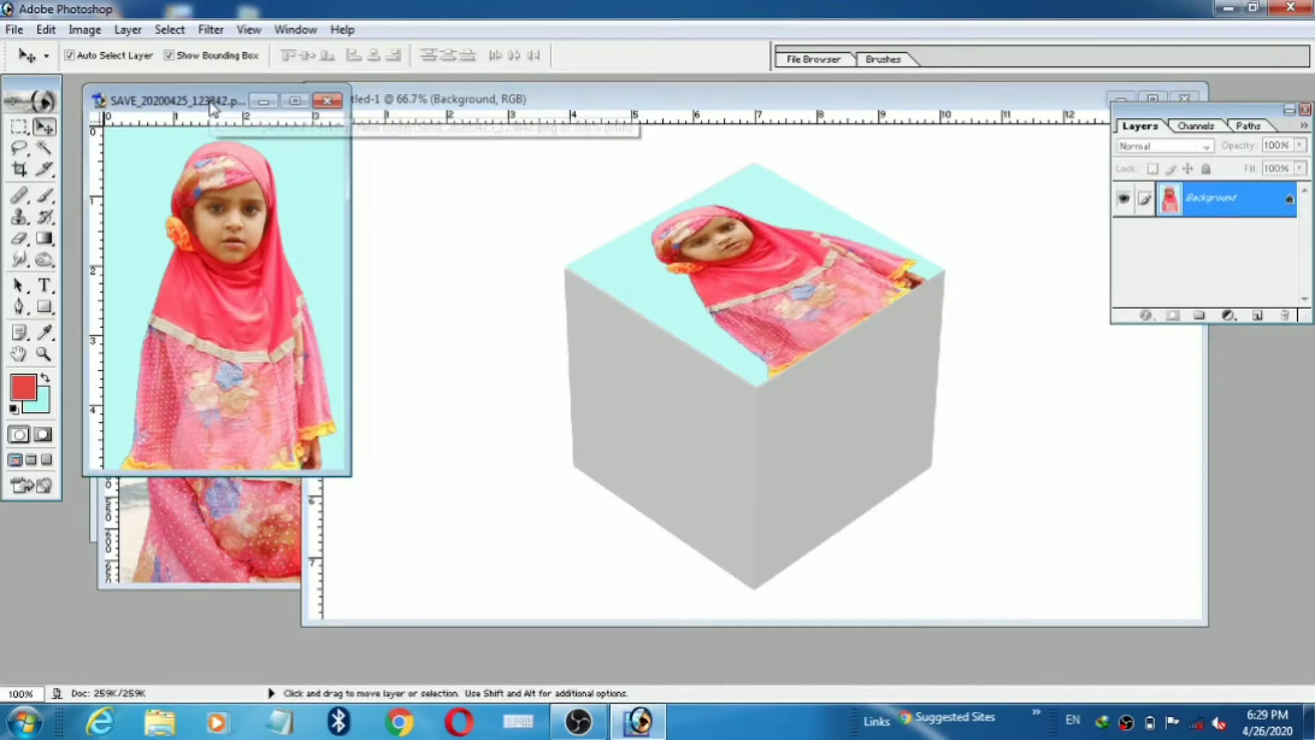
drag(212, 103, 203, 373)
click(218, 118)
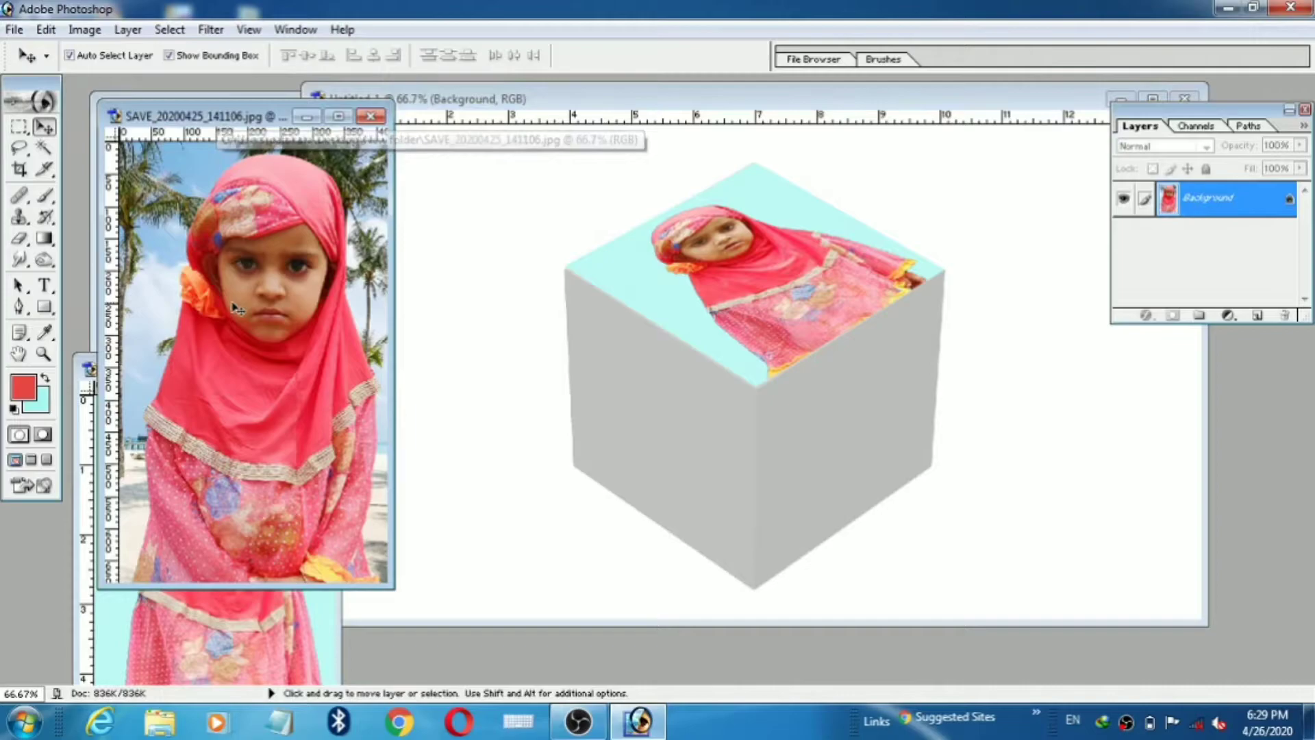
drag(235, 297, 539, 359)
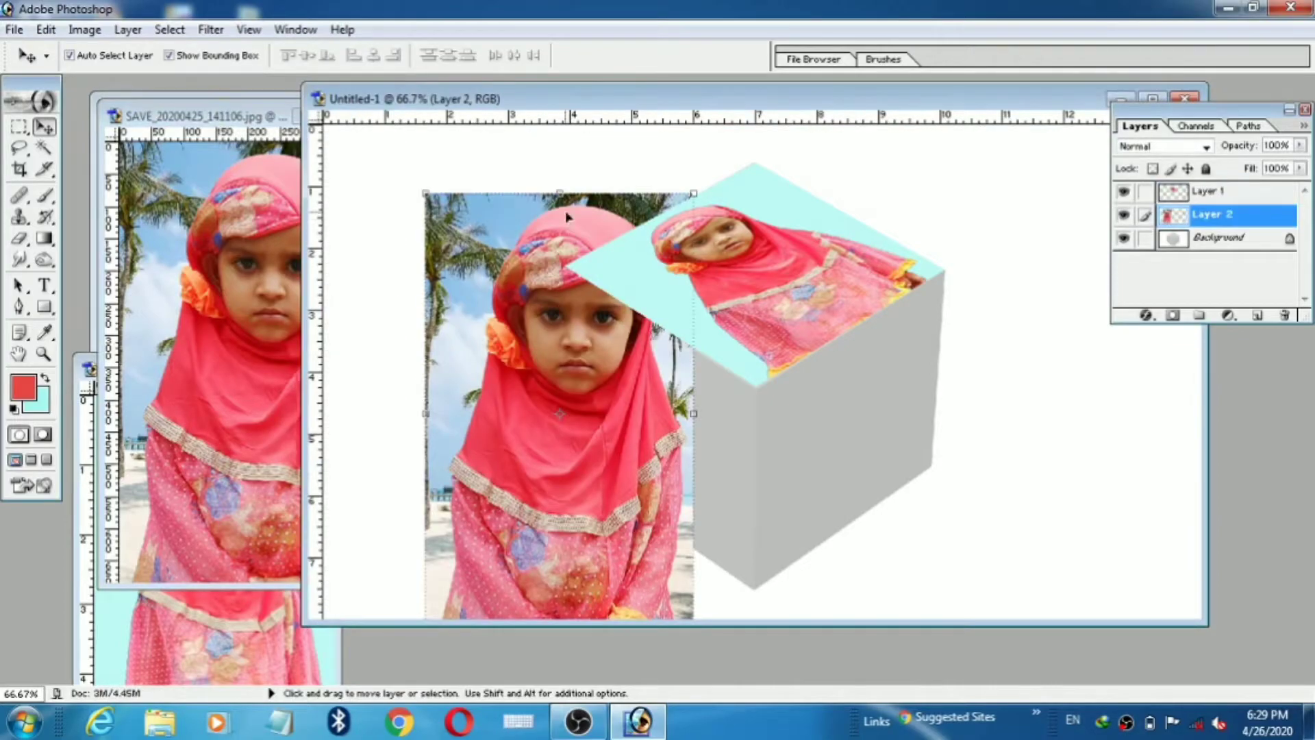
key(ctrl+t)
drag(559, 193, 559, 344)
drag(579, 418, 908, 372)
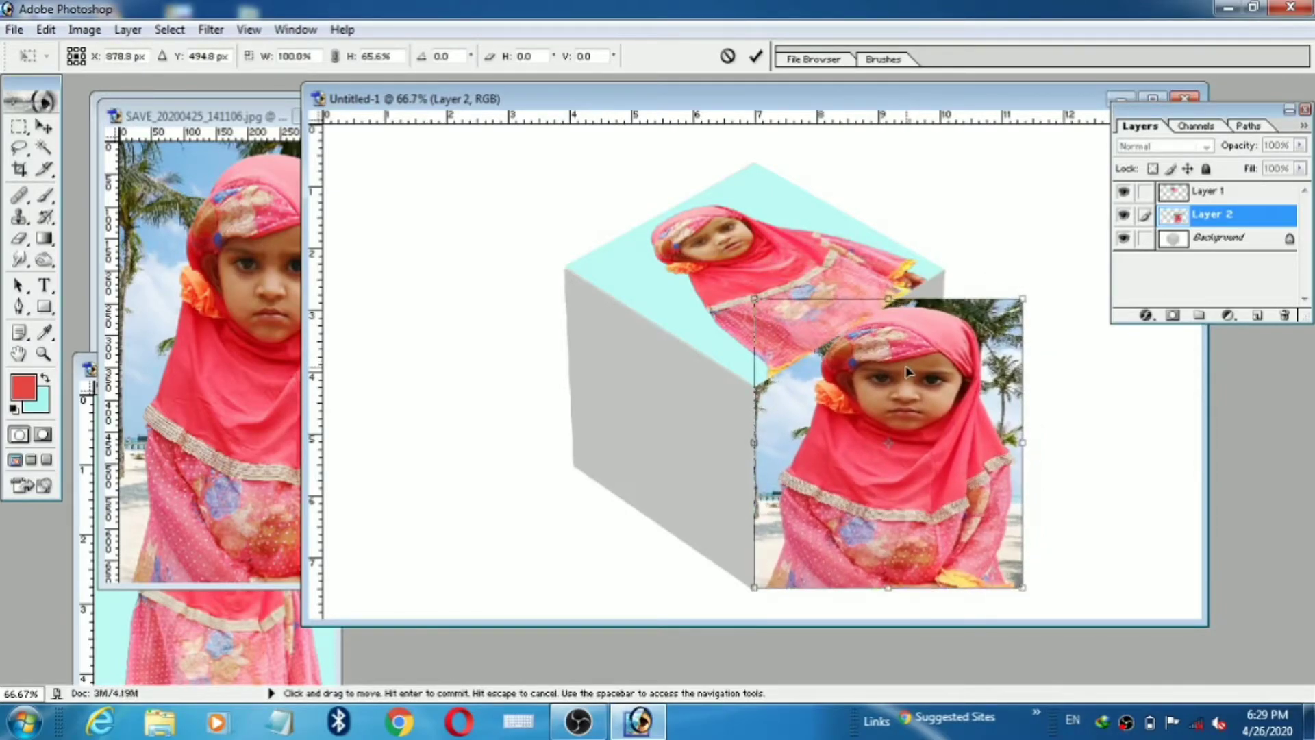
Step: Distort the palm-tree photo's corners to fit the cube's right face and commit the transform
drag(754, 299, 760, 390)
drag(1023, 299, 946, 269)
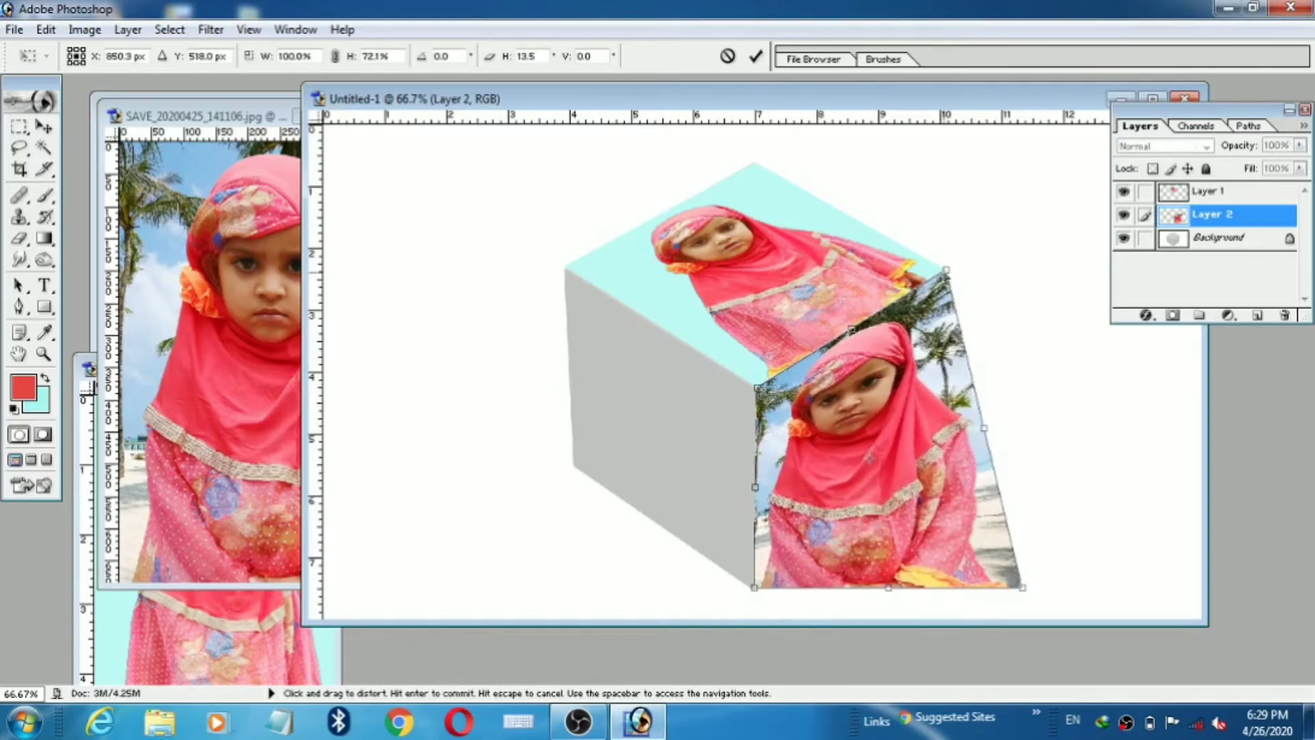
drag(1023, 587, 934, 467)
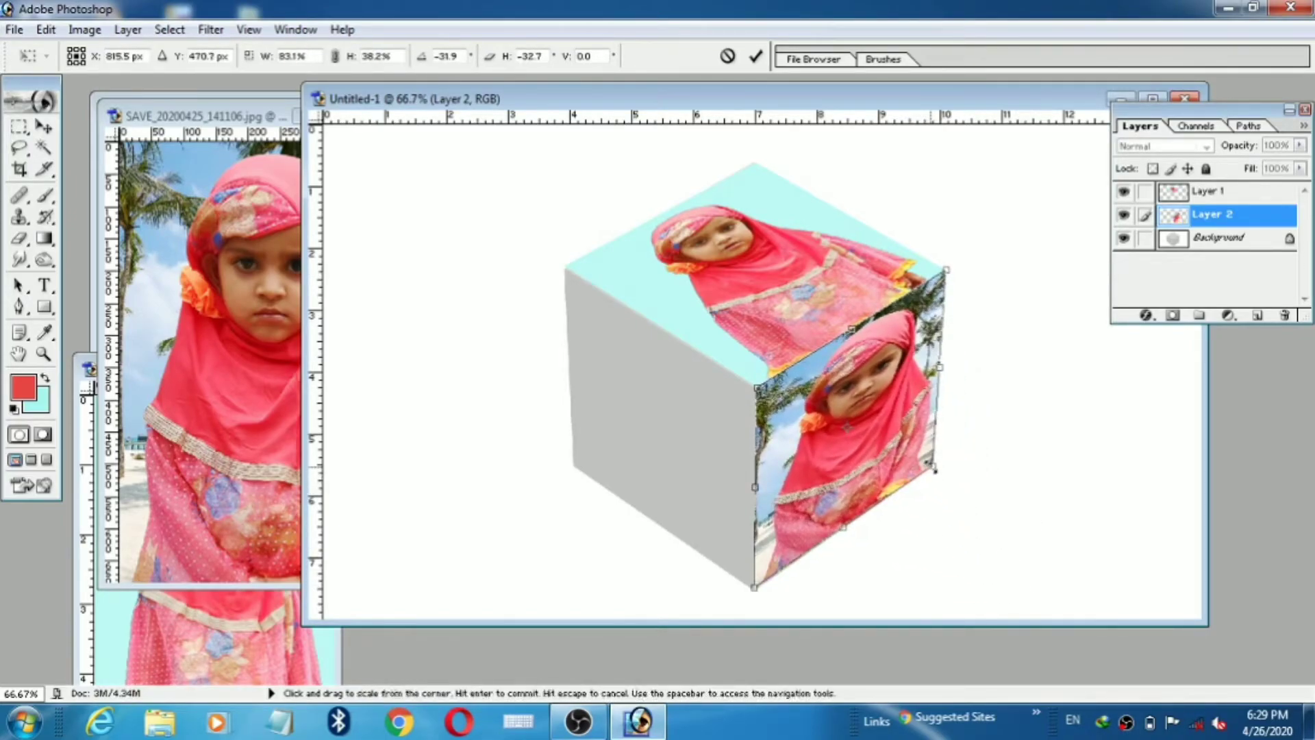
key(Return)
key(alt+bracketleft)
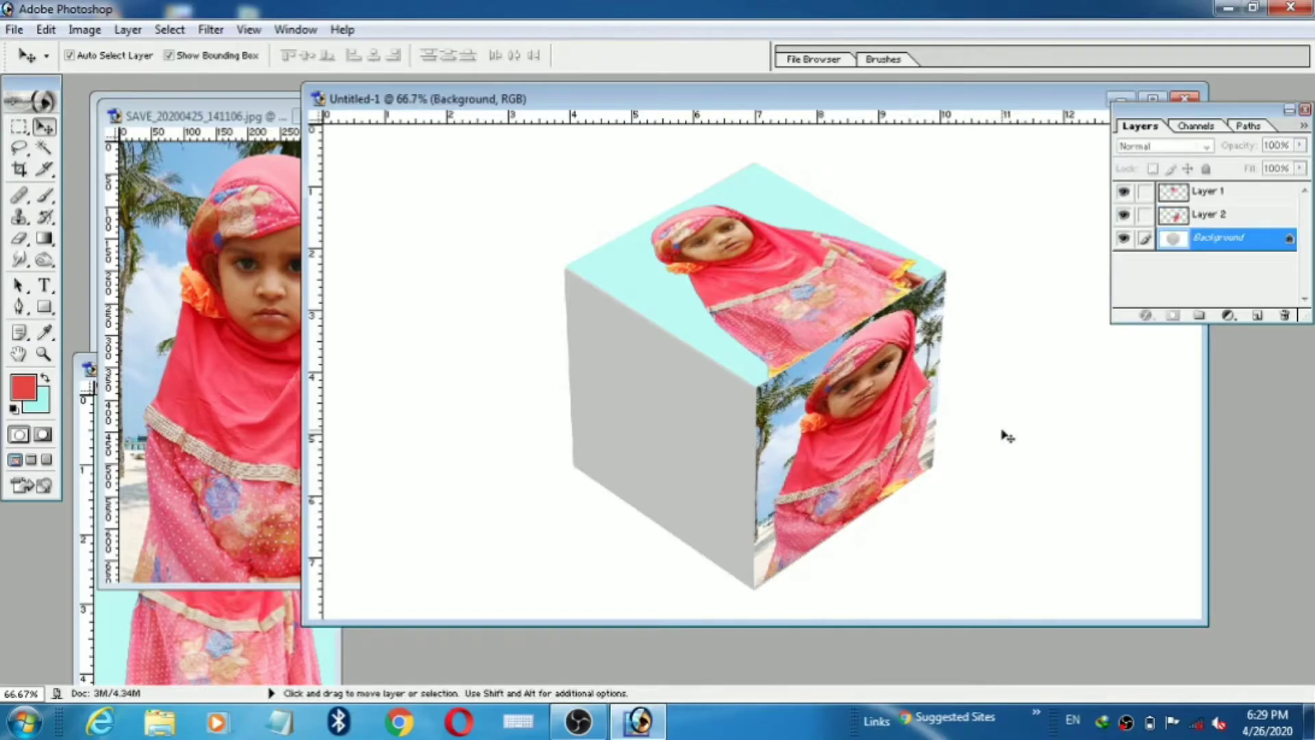
Step: Copy the SAVE_20200425_141054 photo into the cube document, scale its height to 49.4% and place it against the central vertical edge
drag(238, 118, 183, 411)
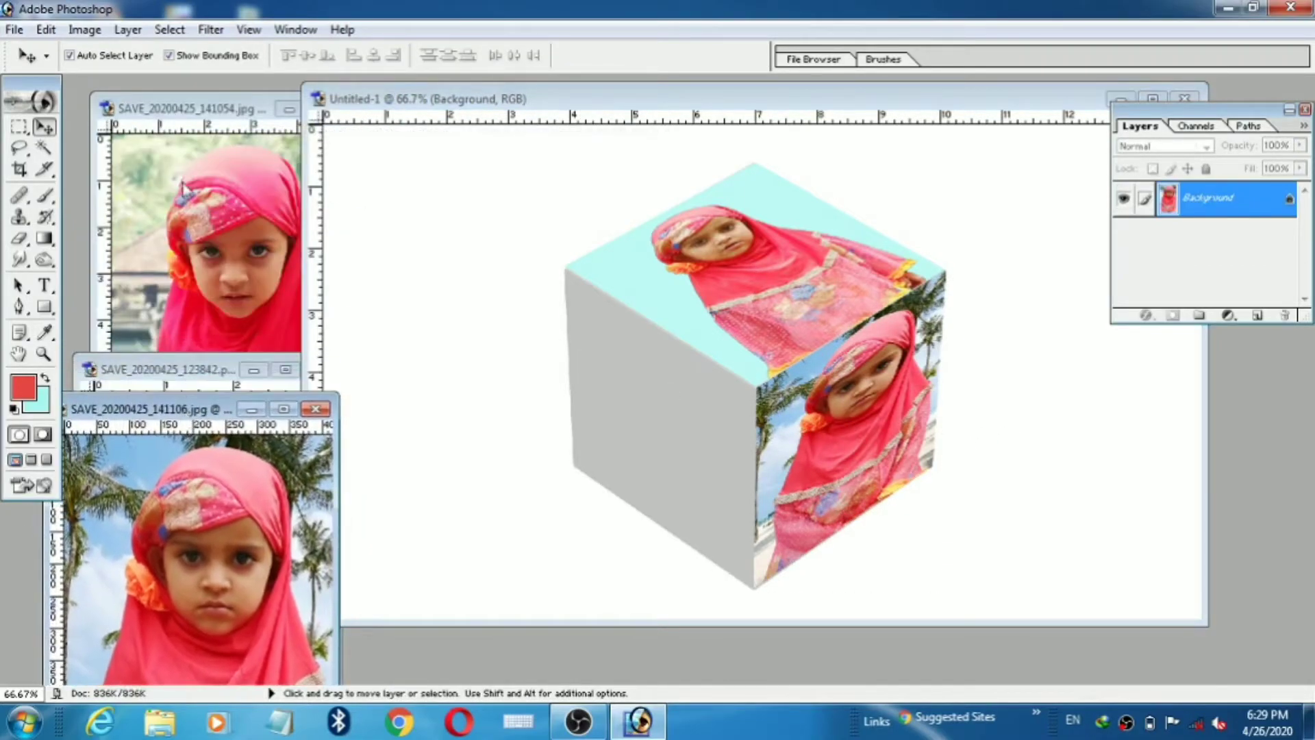
click(195, 109)
drag(195, 259, 620, 350)
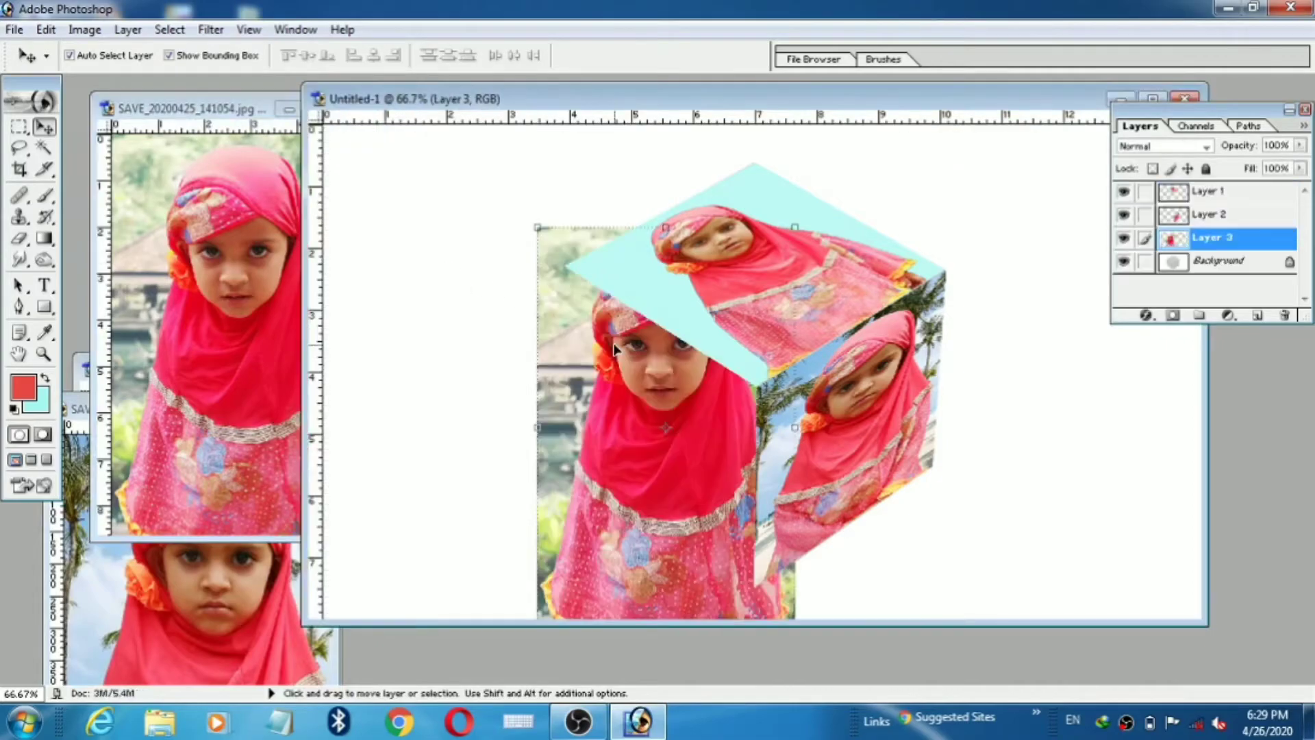
drag(666, 238, 637, 427)
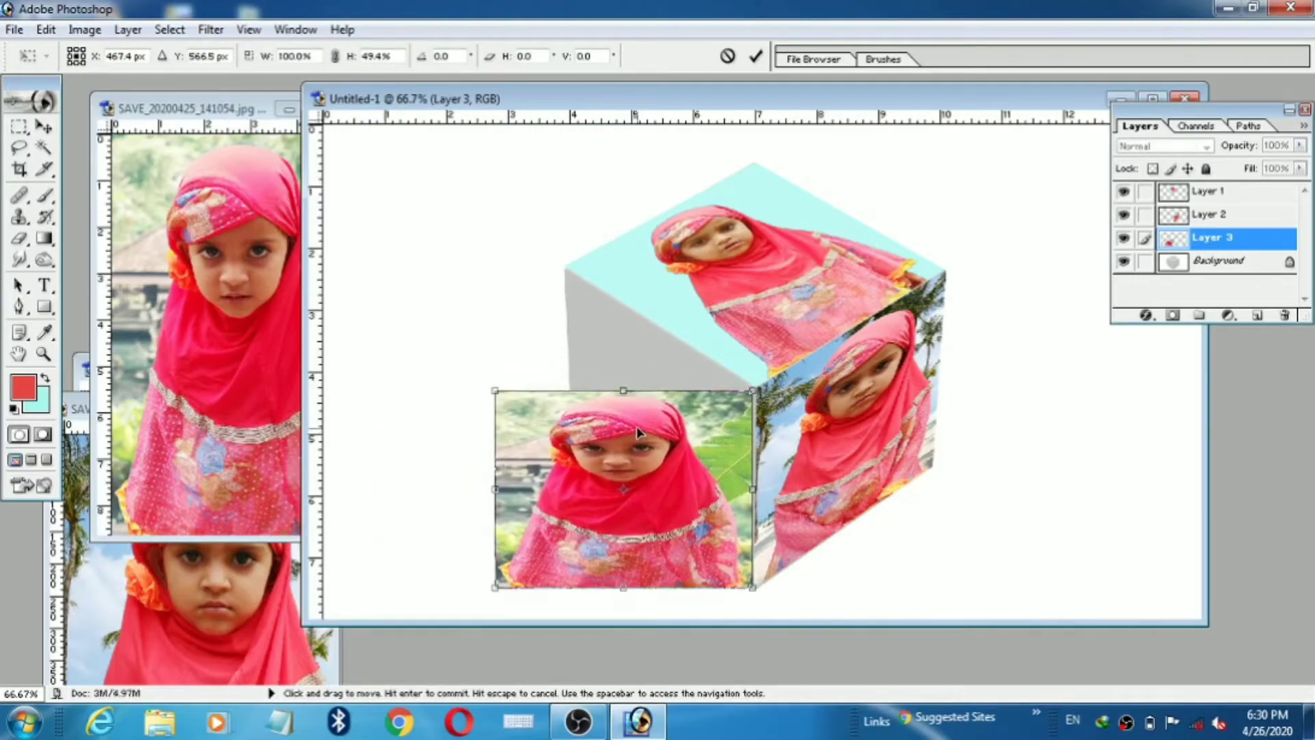
Step: Distort the garden photo's corners to fit the cube's left face and commit the transform
drag(495, 390, 568, 270)
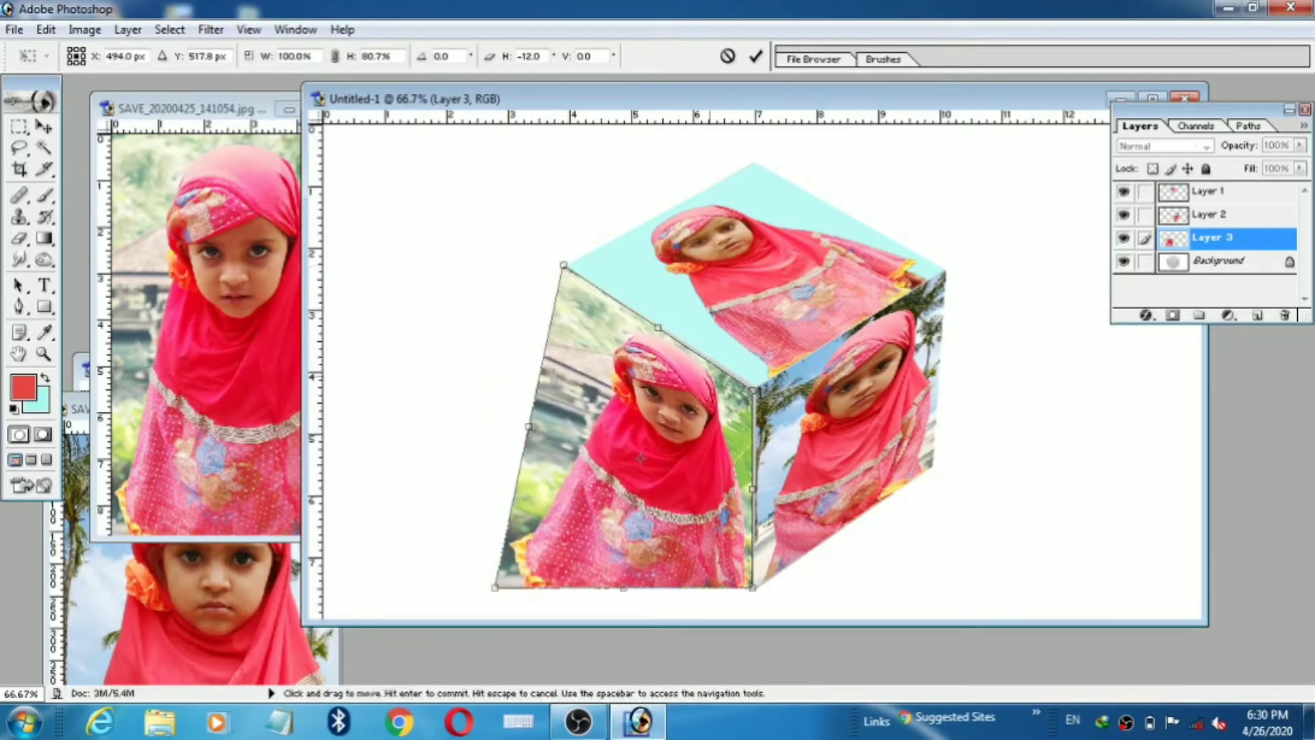
drag(752, 390, 755, 388)
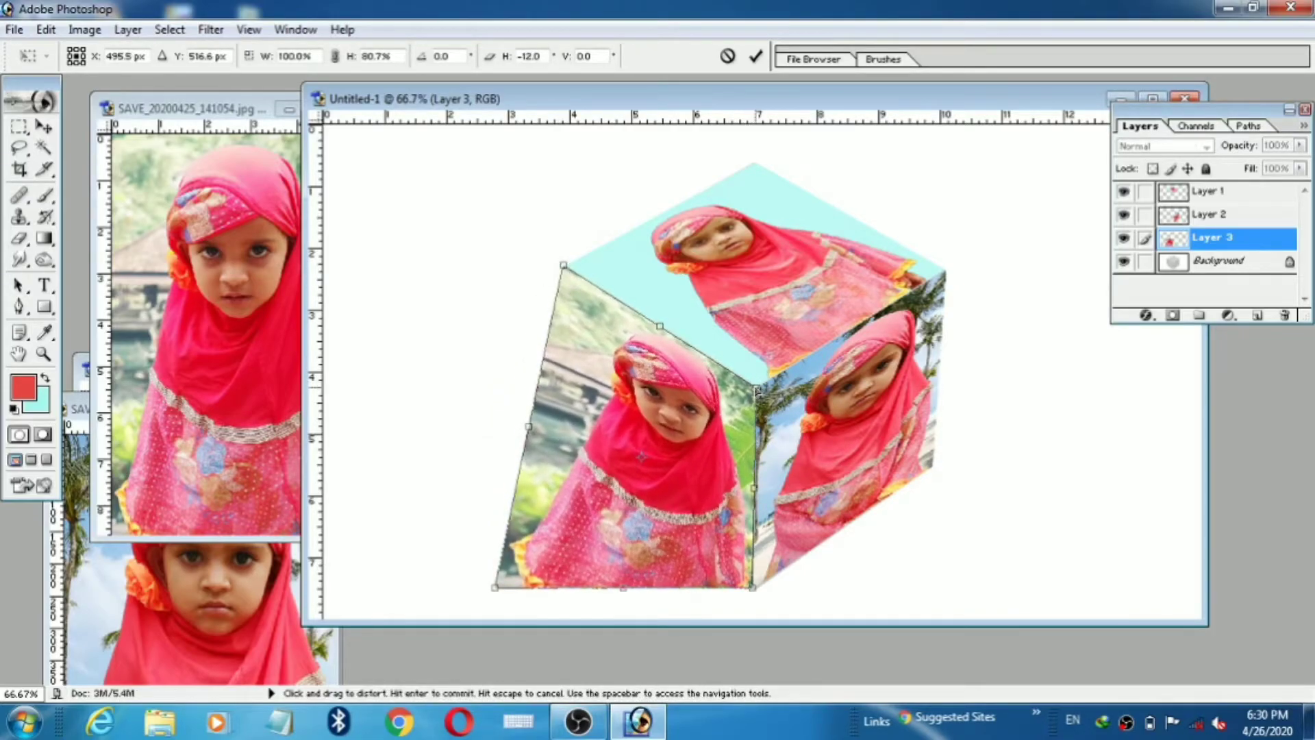
drag(495, 589, 566, 468)
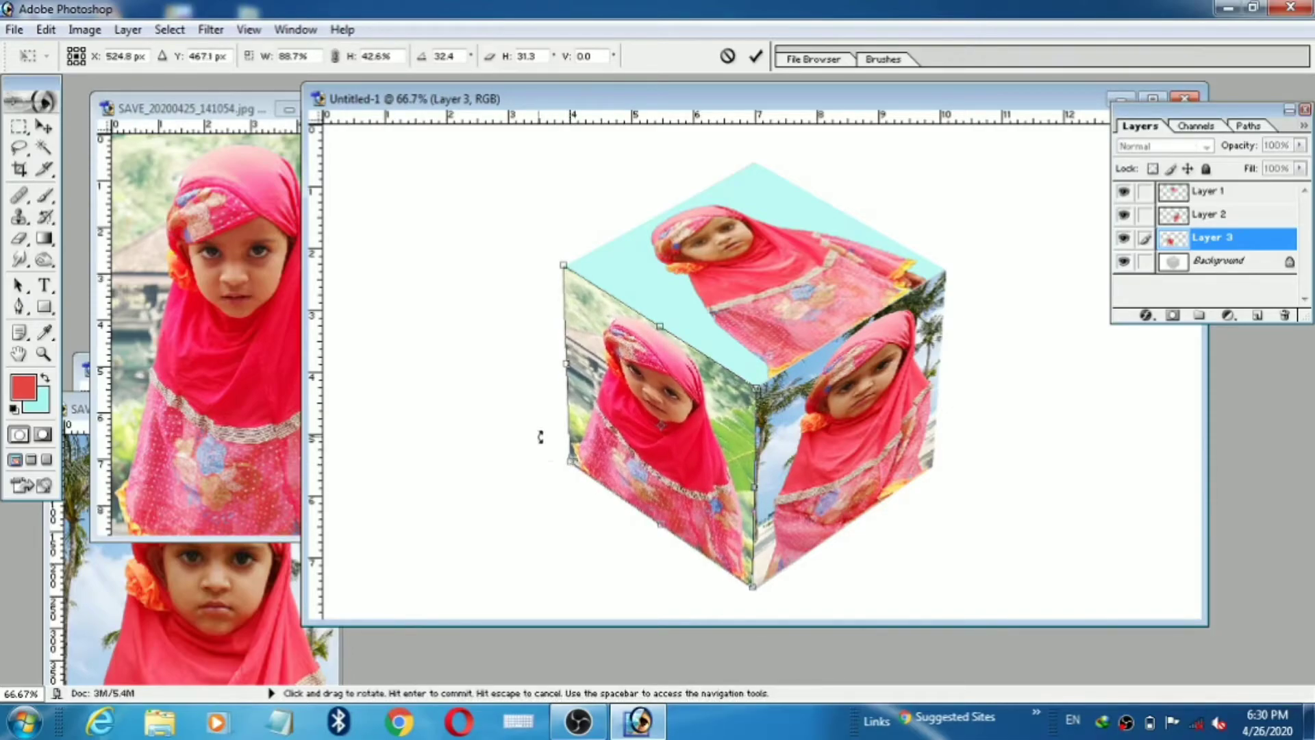
key(Return)
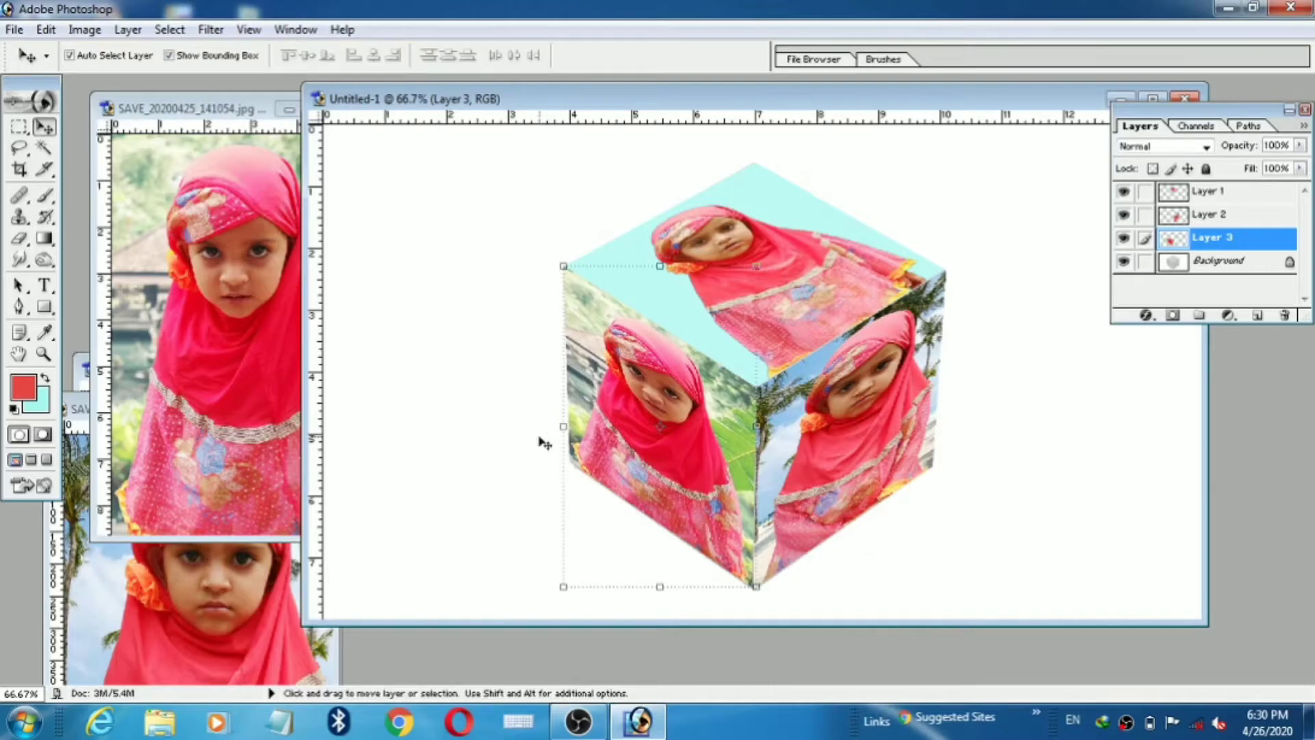
click(545, 443)
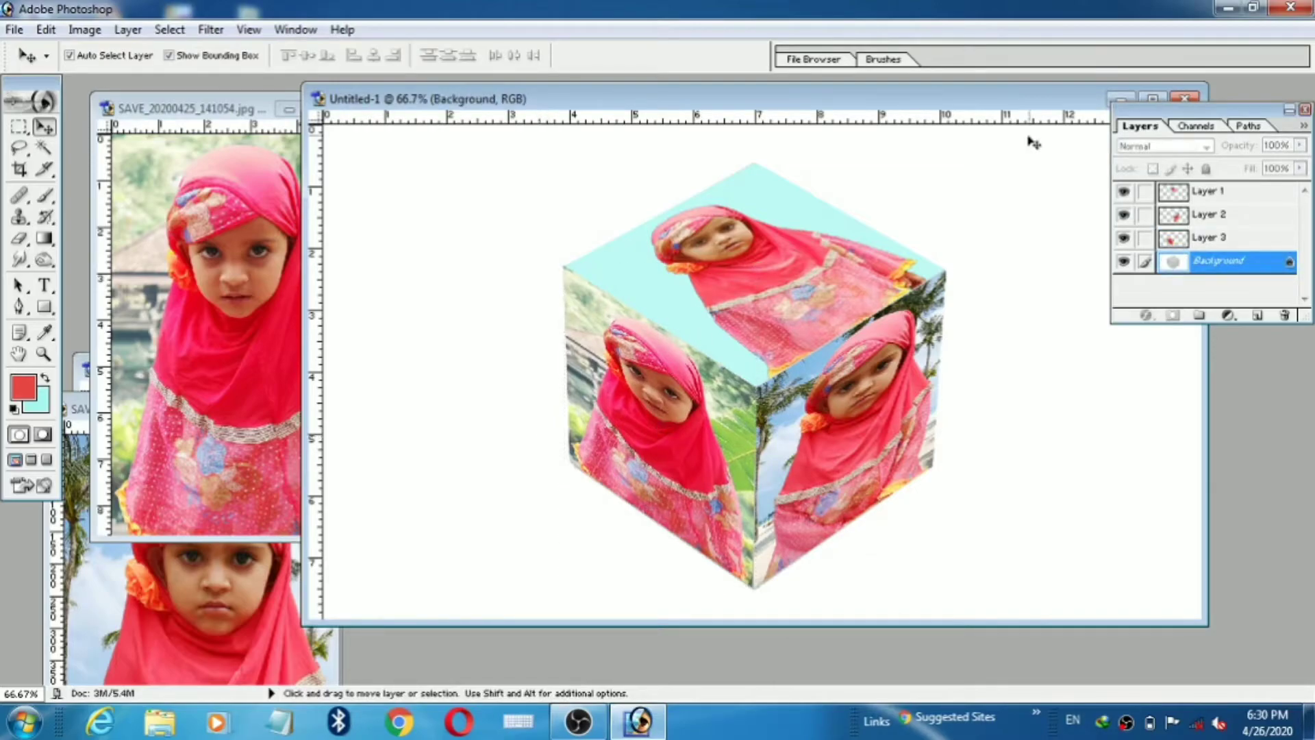
Step: Maximize the cube document and inspect the photo-covered faces up close, ending at 100% zoom
drag(1089, 101, 961, 112)
double_click(967, 120)
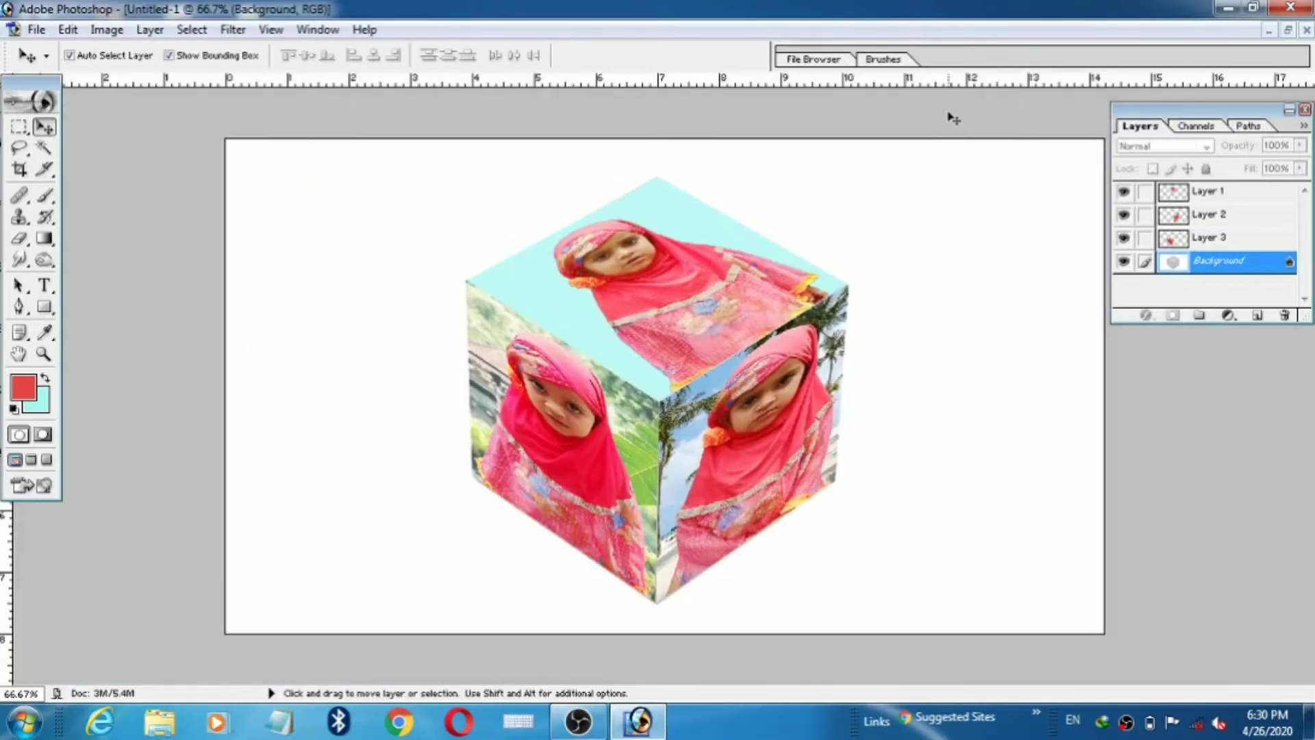
key(ctrl+plus)
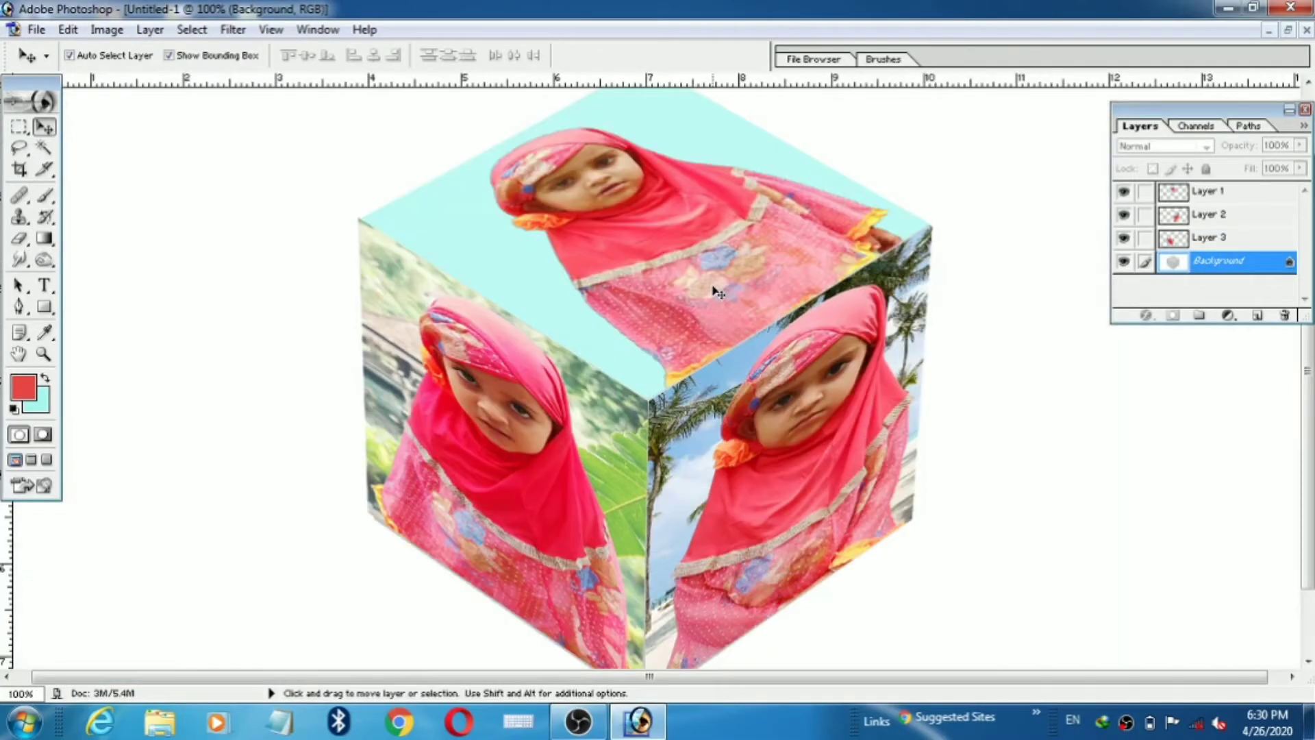
key(ctrl+plus)
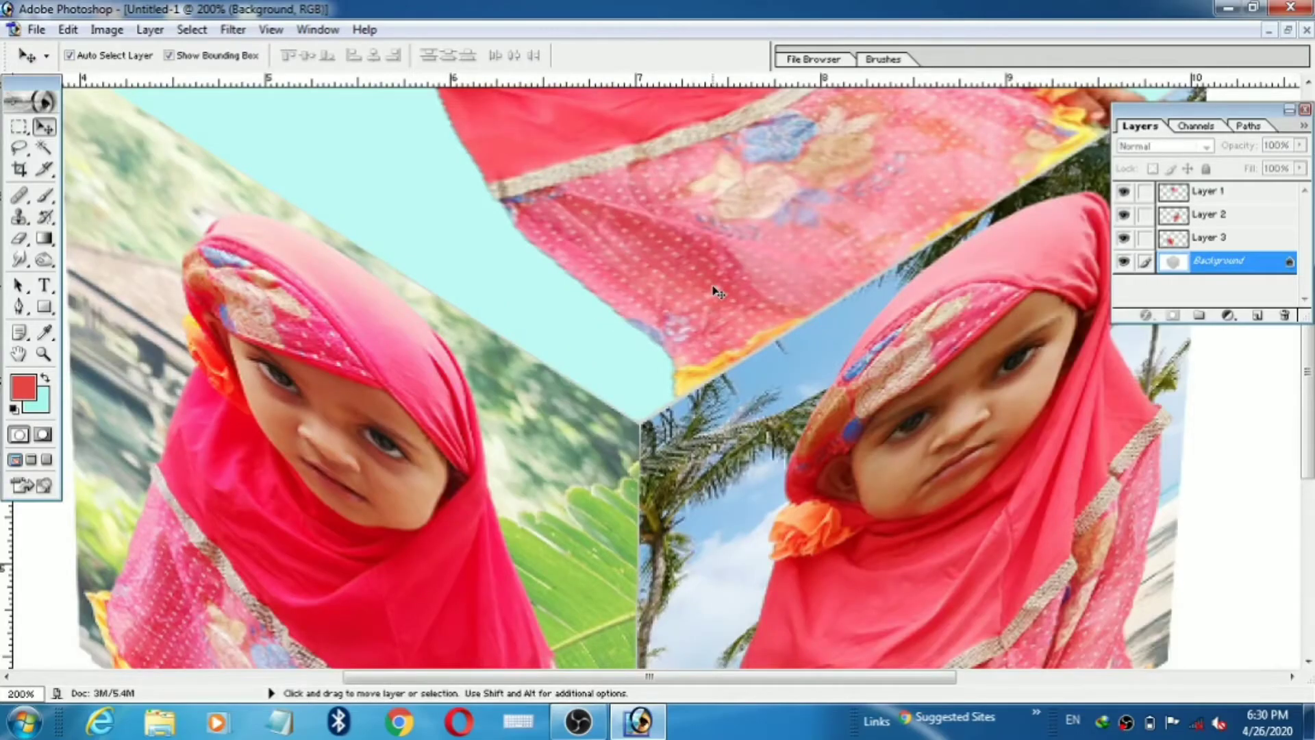
key(ctrl+minus)
key(ctrl+minus)
key(ctrl+plus)
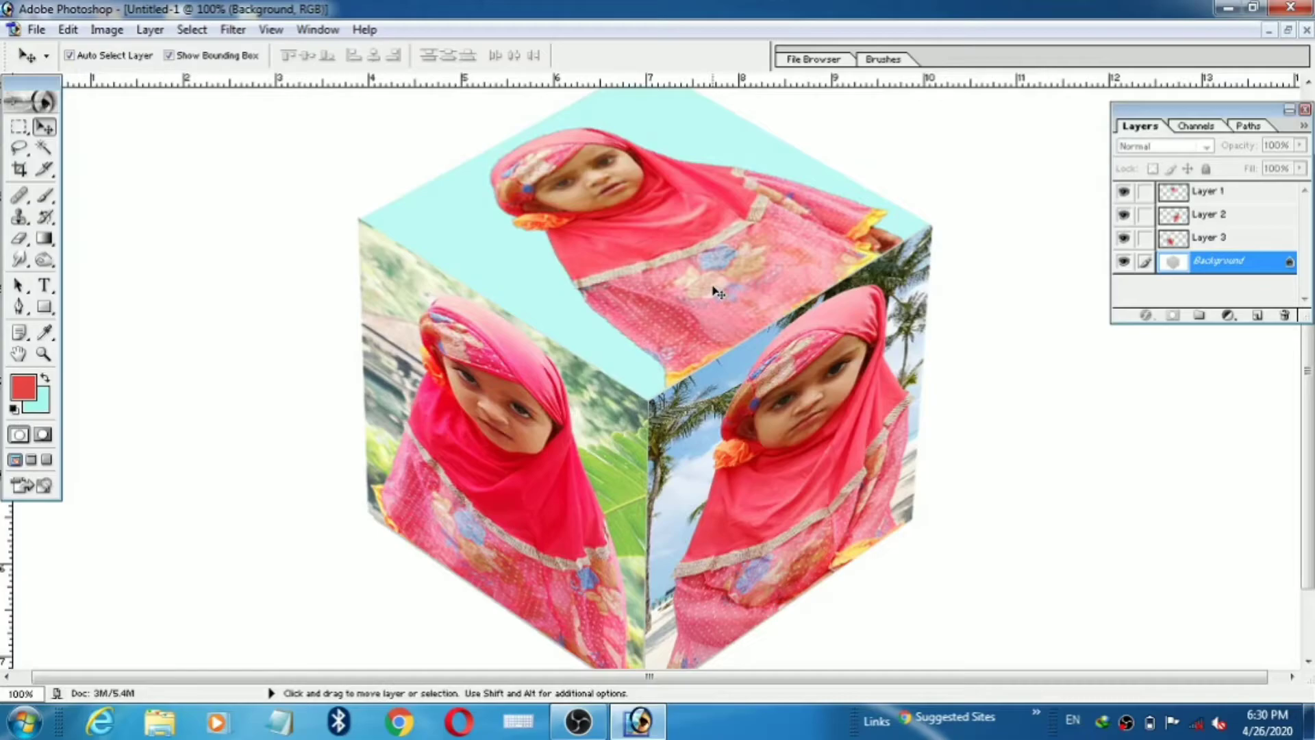
Step: Select the Brush tool and set it to the hard 5 px brush tip
click(45, 197)
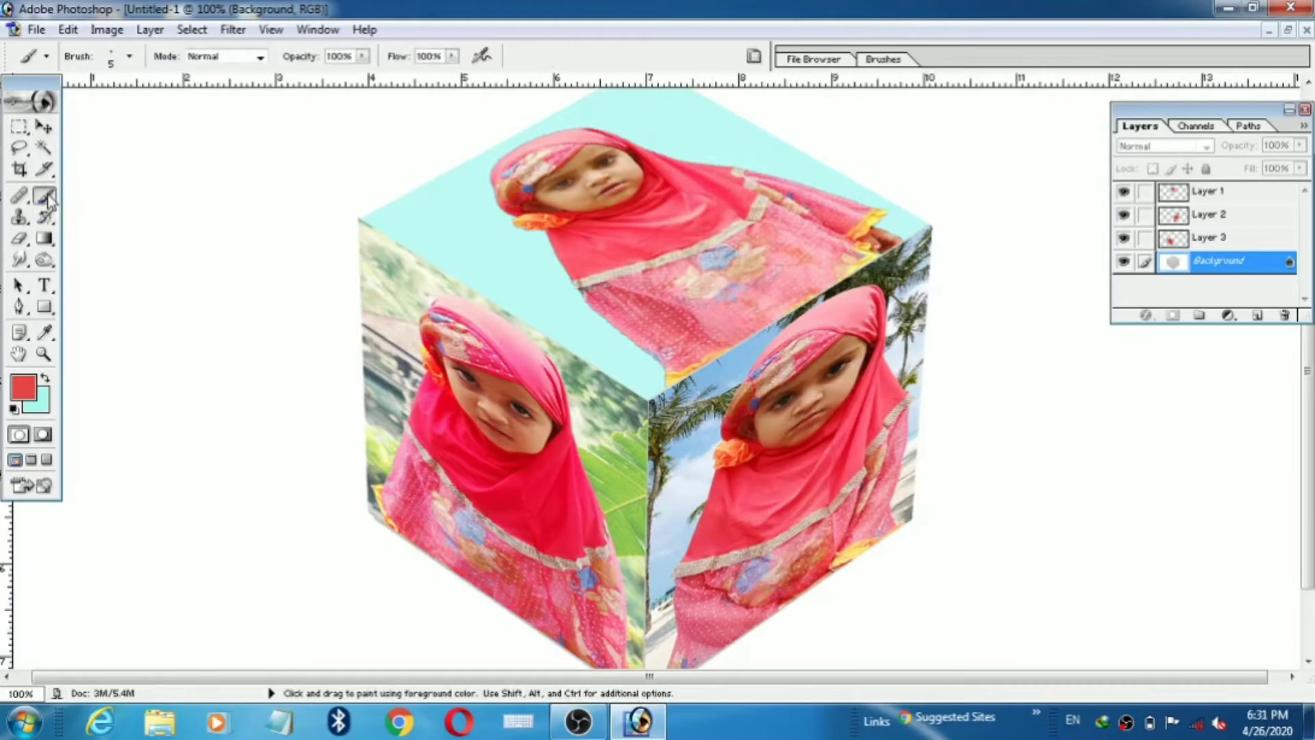
click(117, 60)
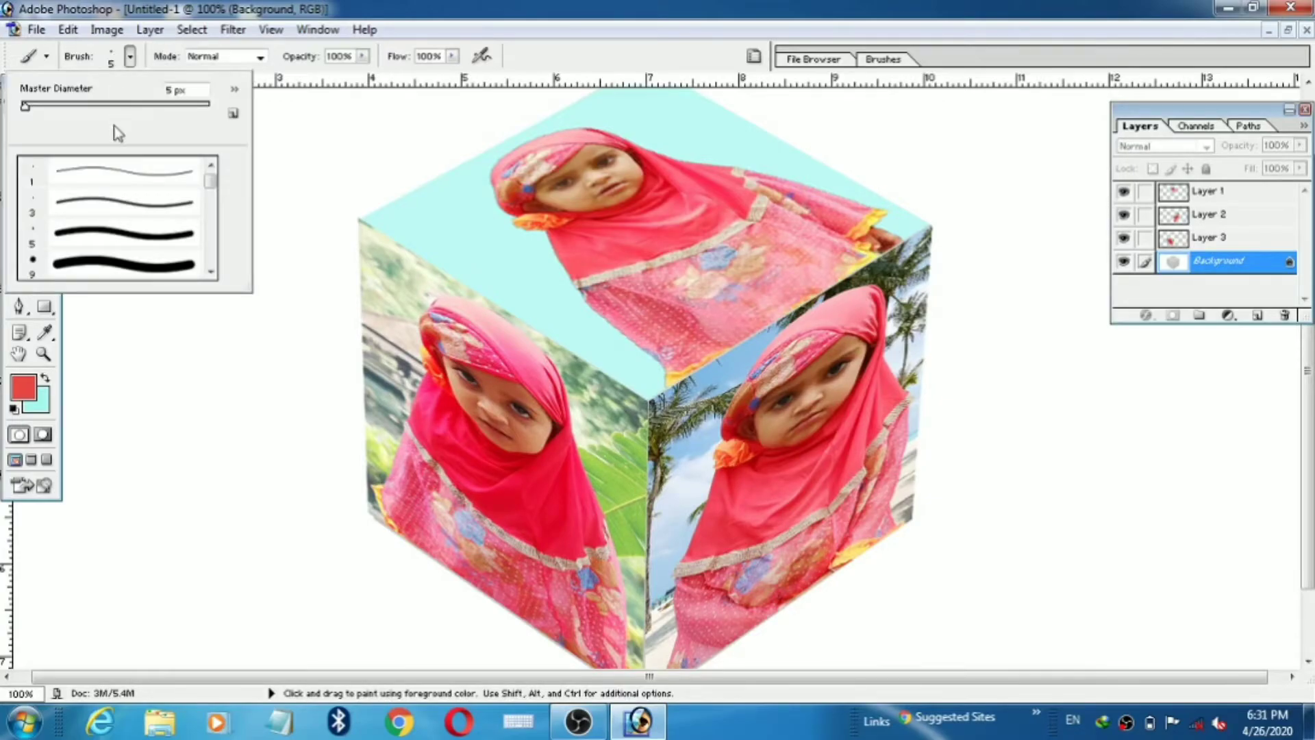
click(91, 227)
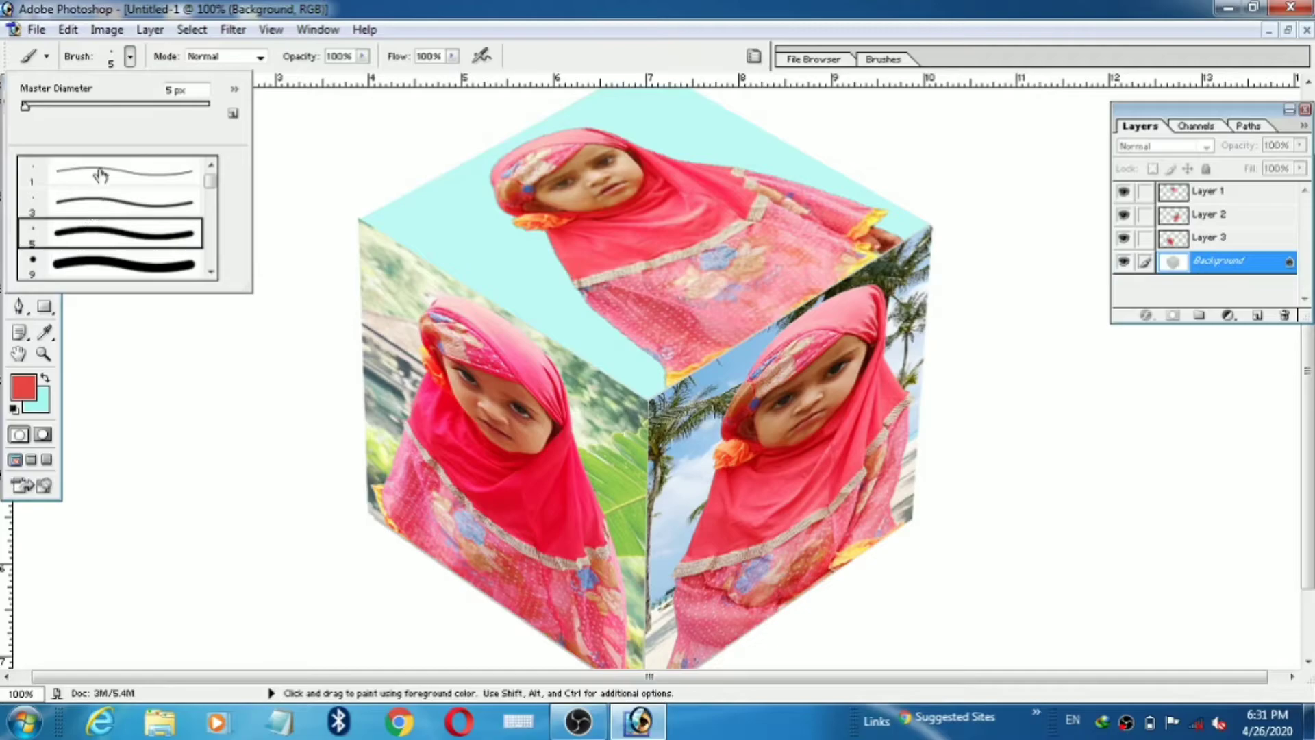
Step: Create a new empty layer above the Background with the default name, Normal mode and 100% opacity
click(150, 31)
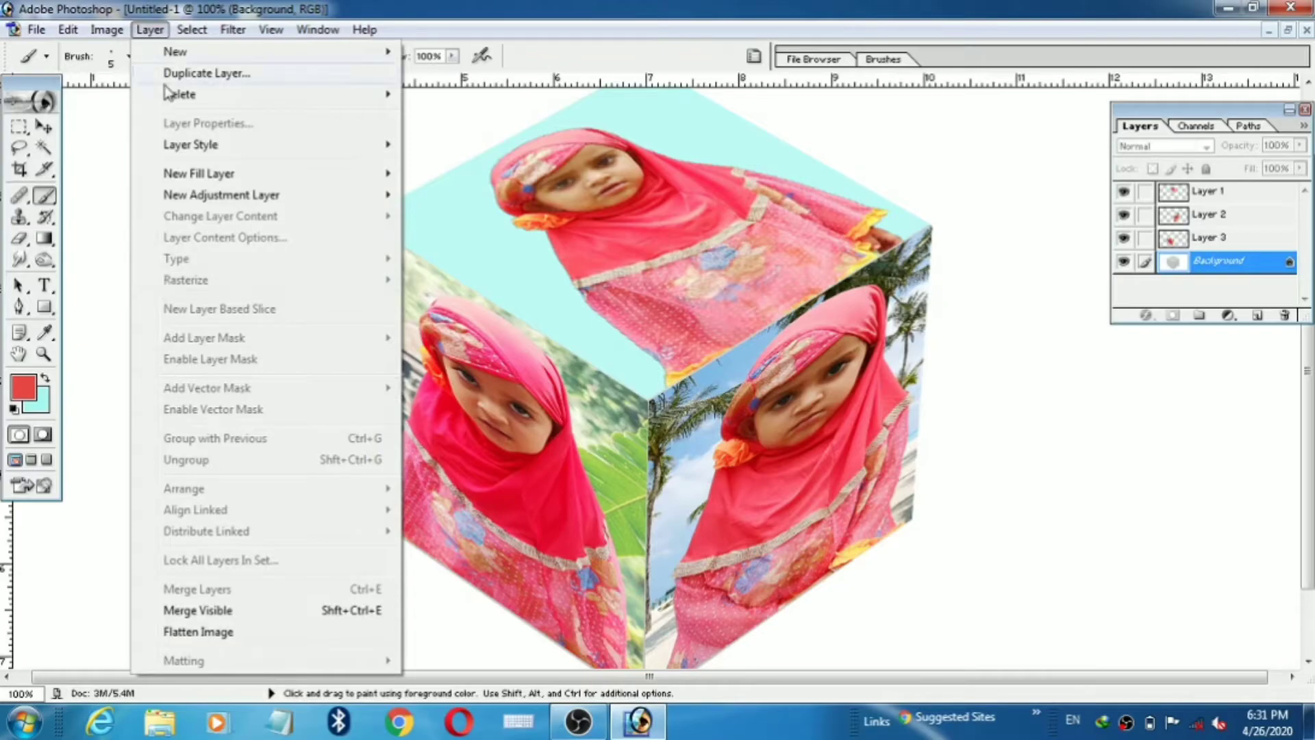
mouse_move(198, 54)
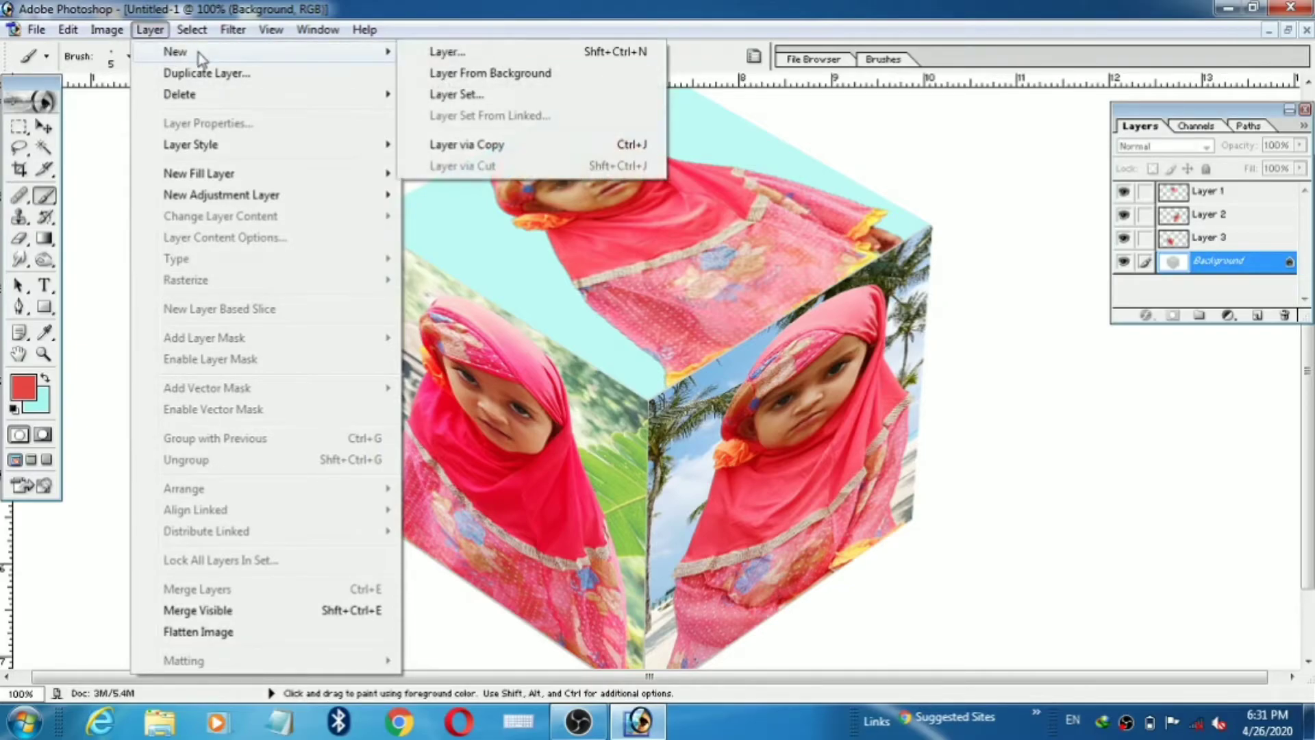
click(439, 52)
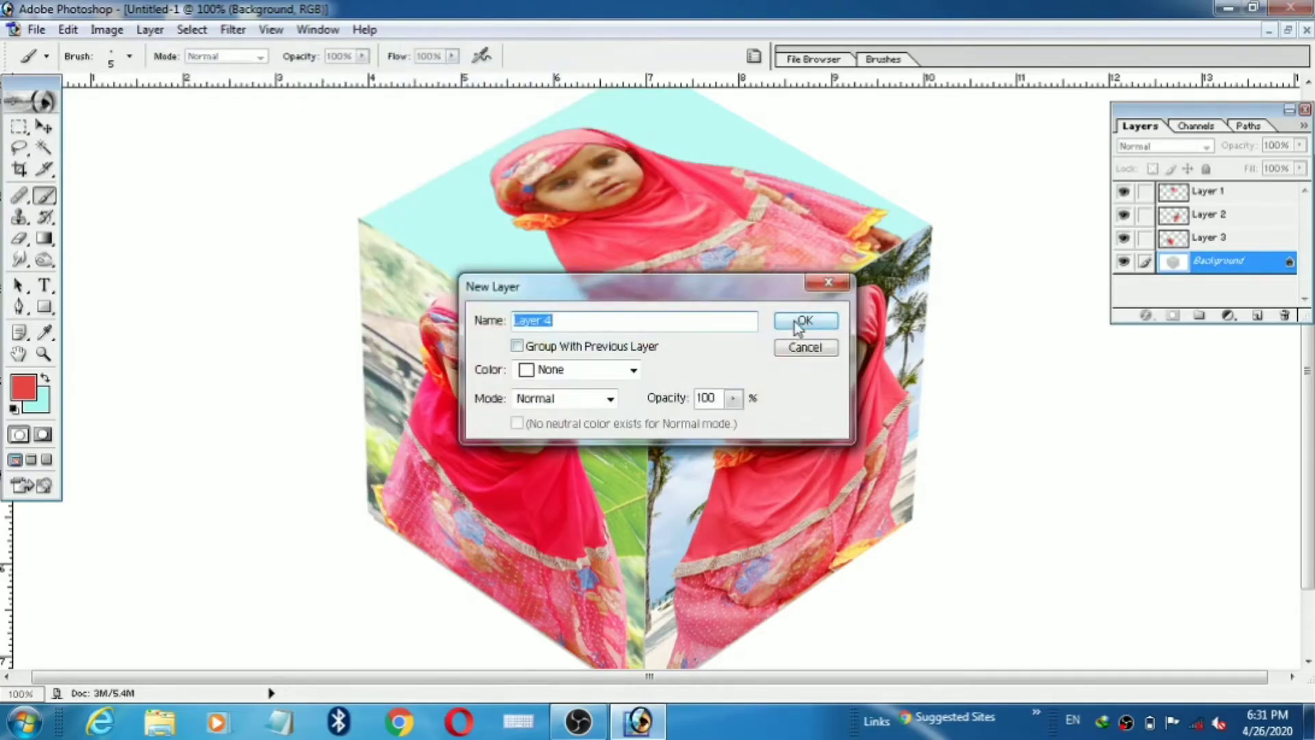
click(795, 320)
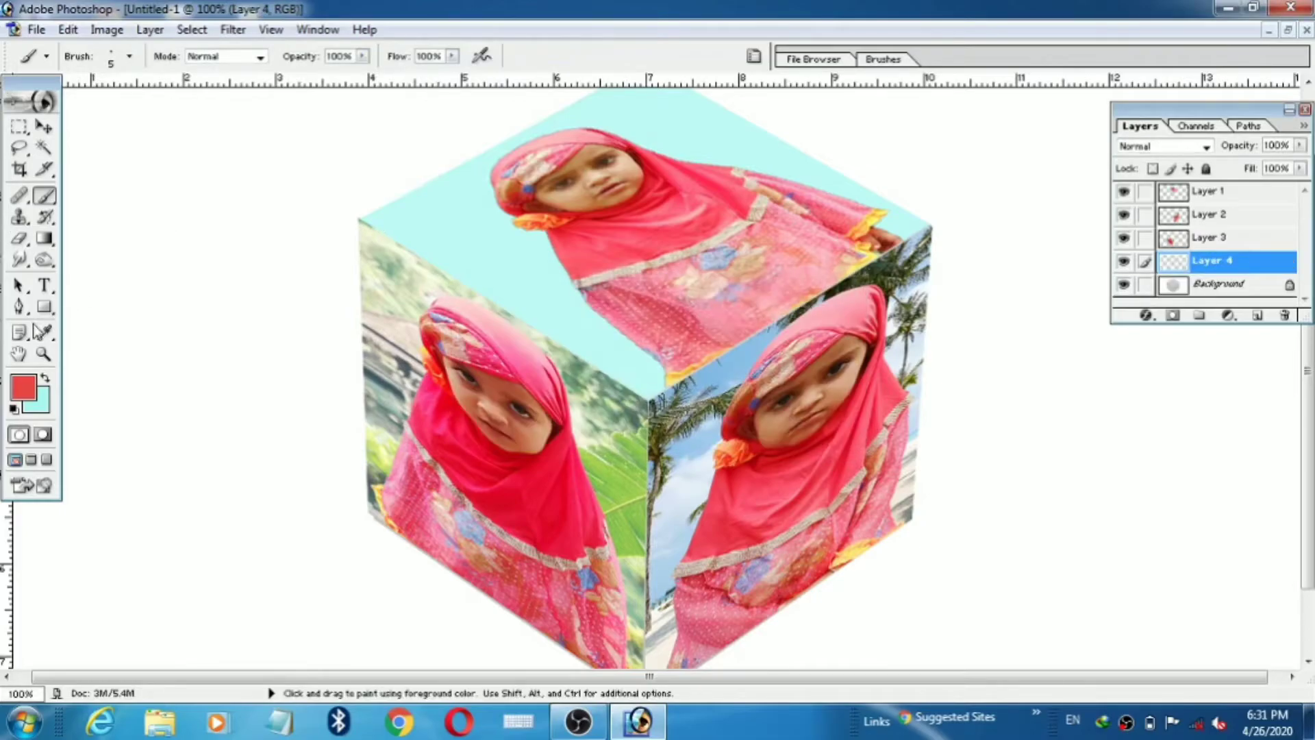
Step: Draw an open Pen path along the top face's two front edges, from the left corner through the center corner to the right corner
drag(20, 307, 113, 314)
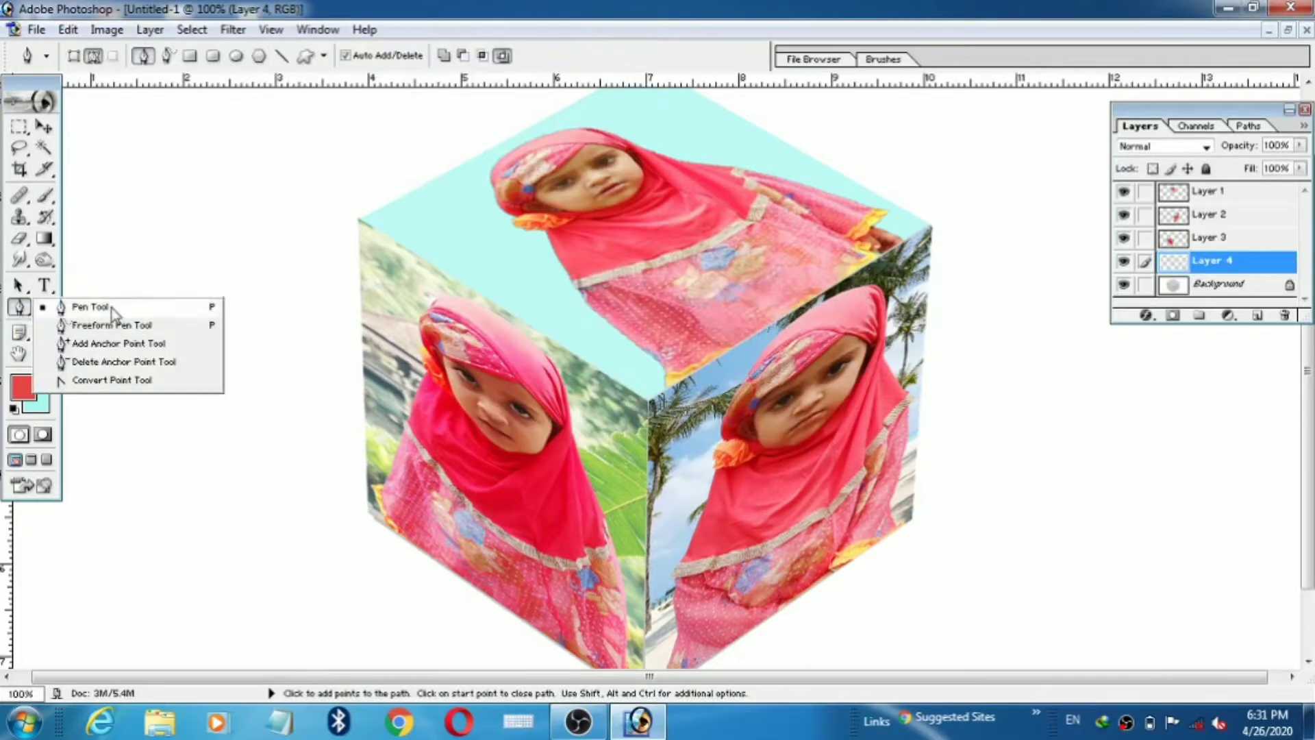
click(124, 307)
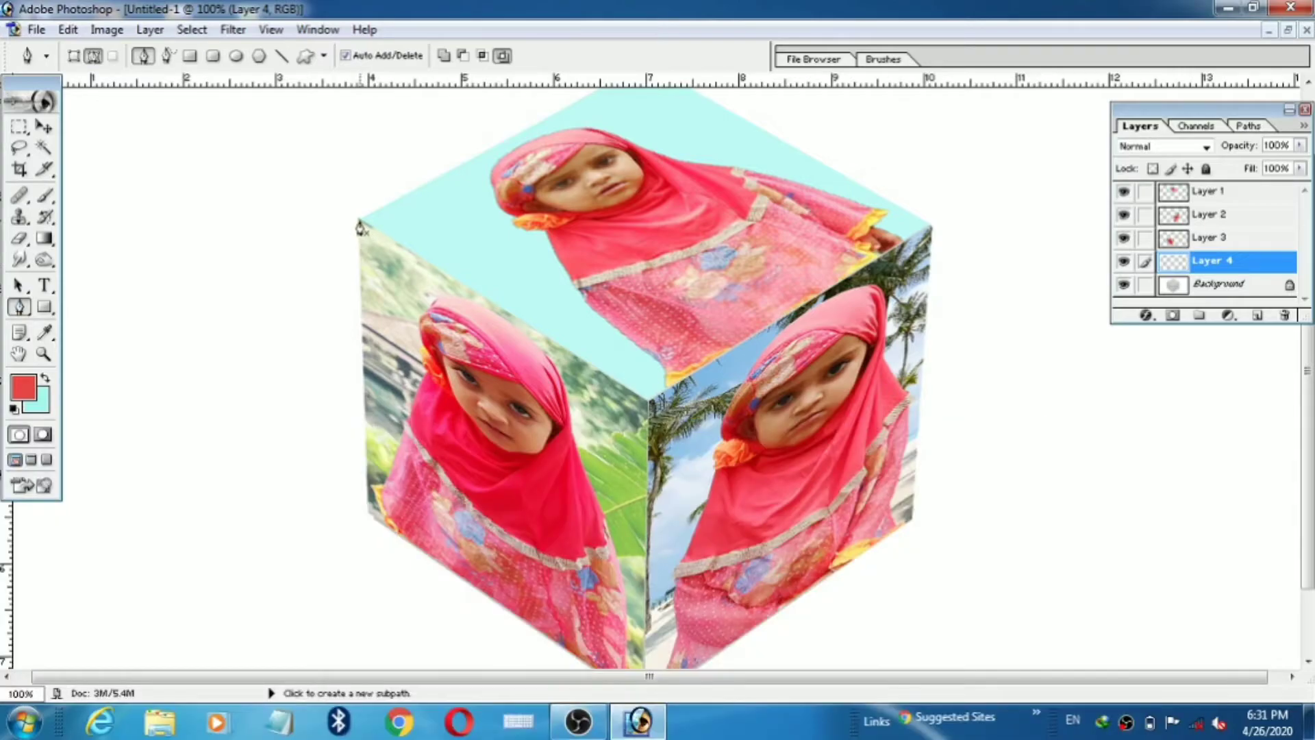
click(359, 222)
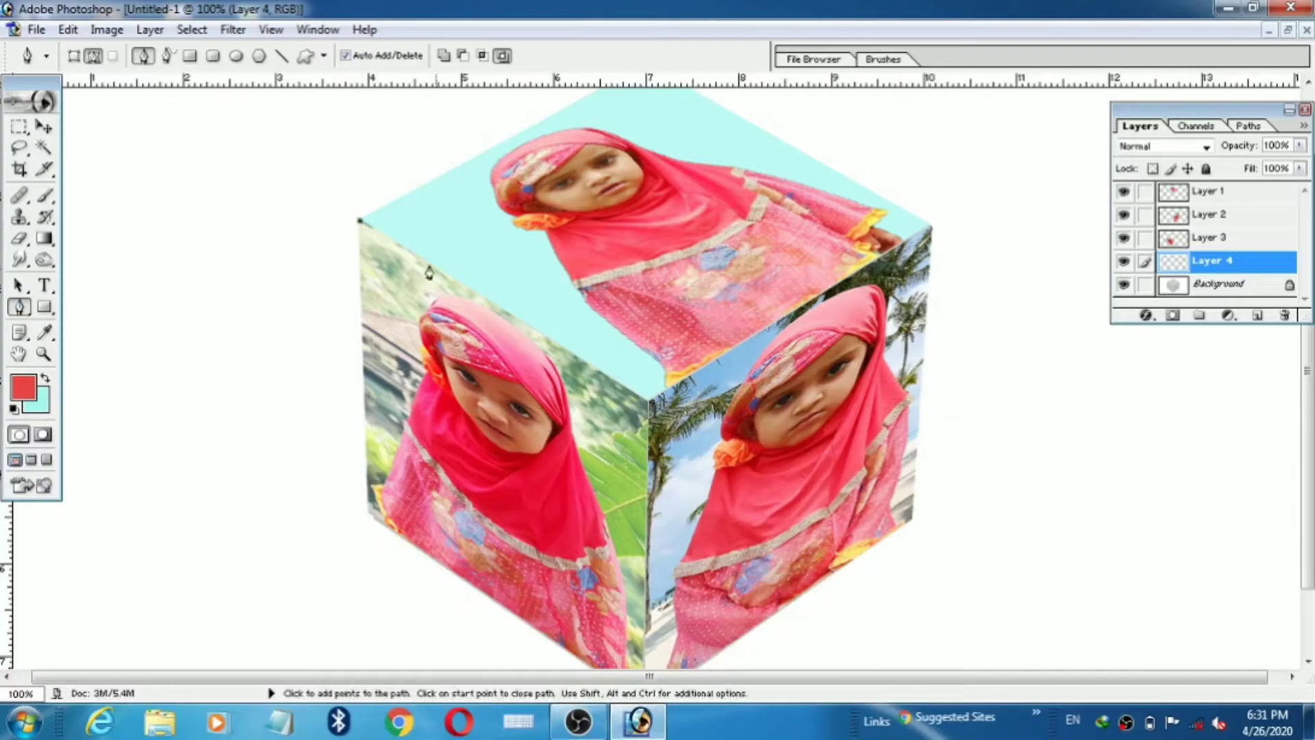
click(649, 406)
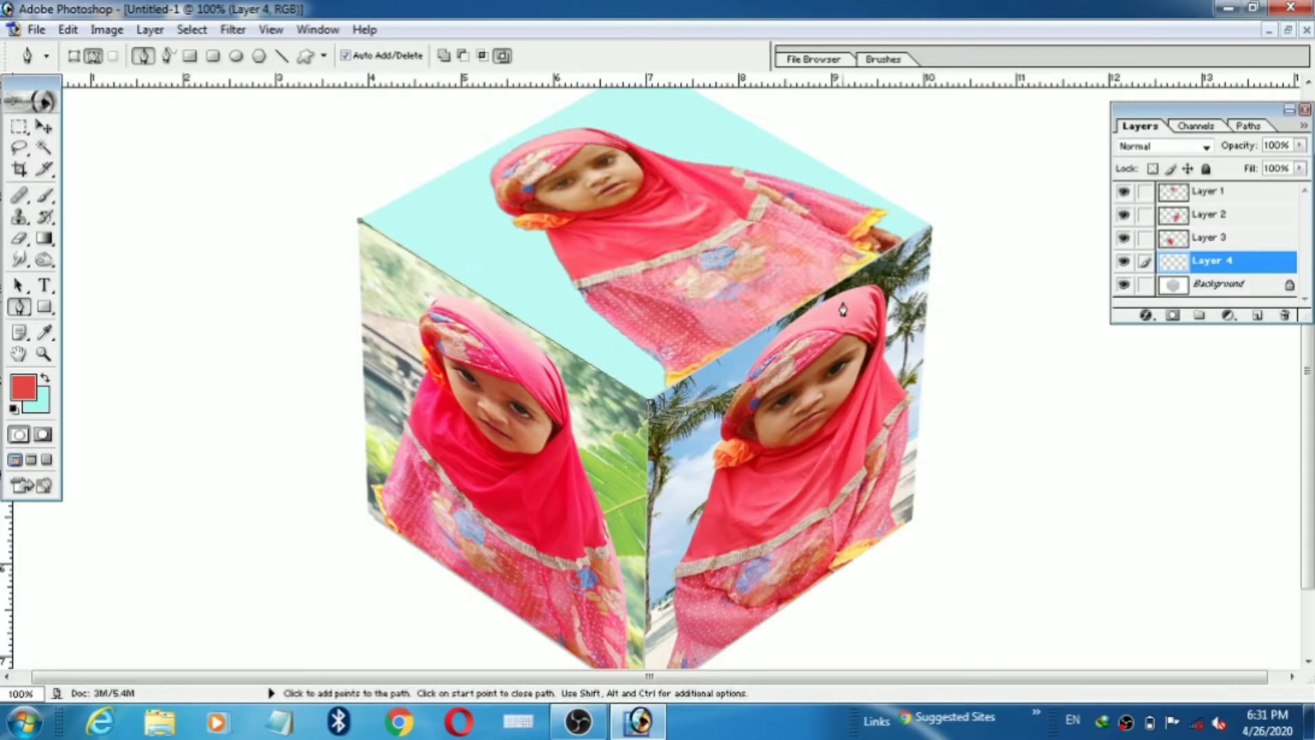
click(930, 230)
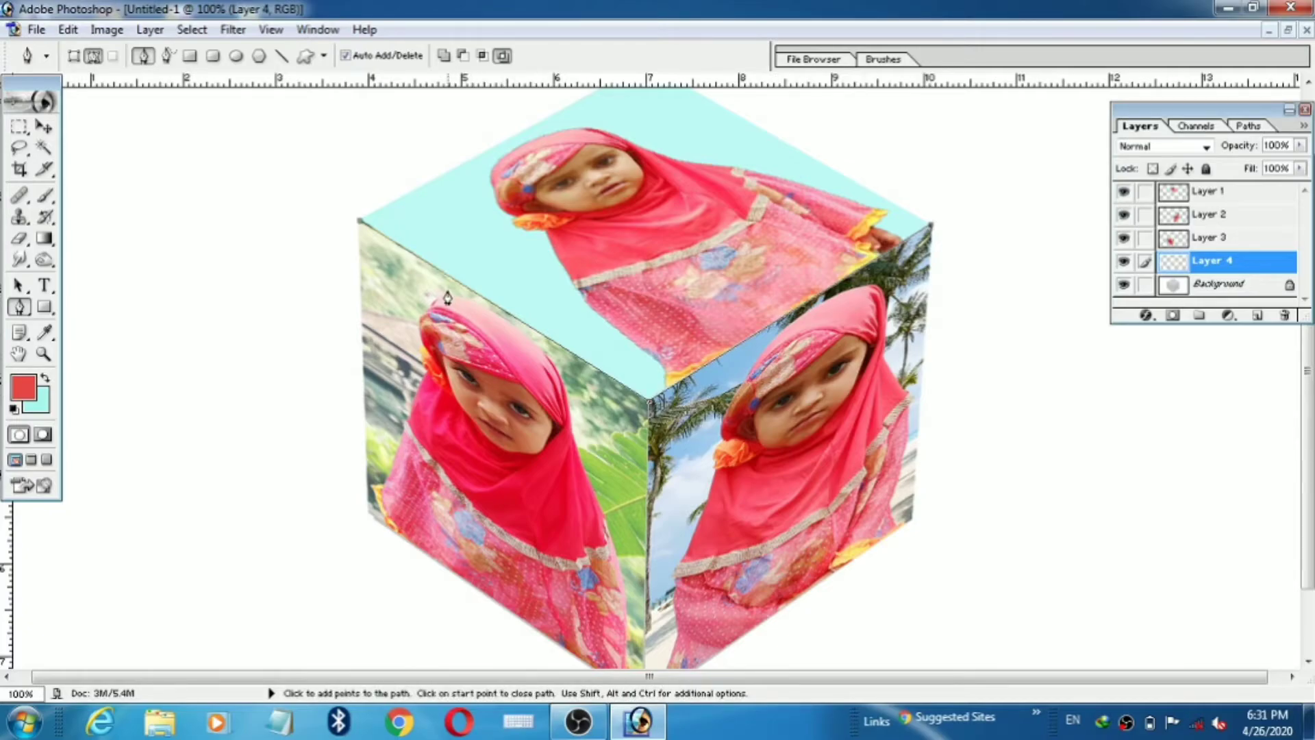
Step: Stroke the path with the Brush, without simulated pressure, and move the stroke layer above all the photo layers
right_click(411, 274)
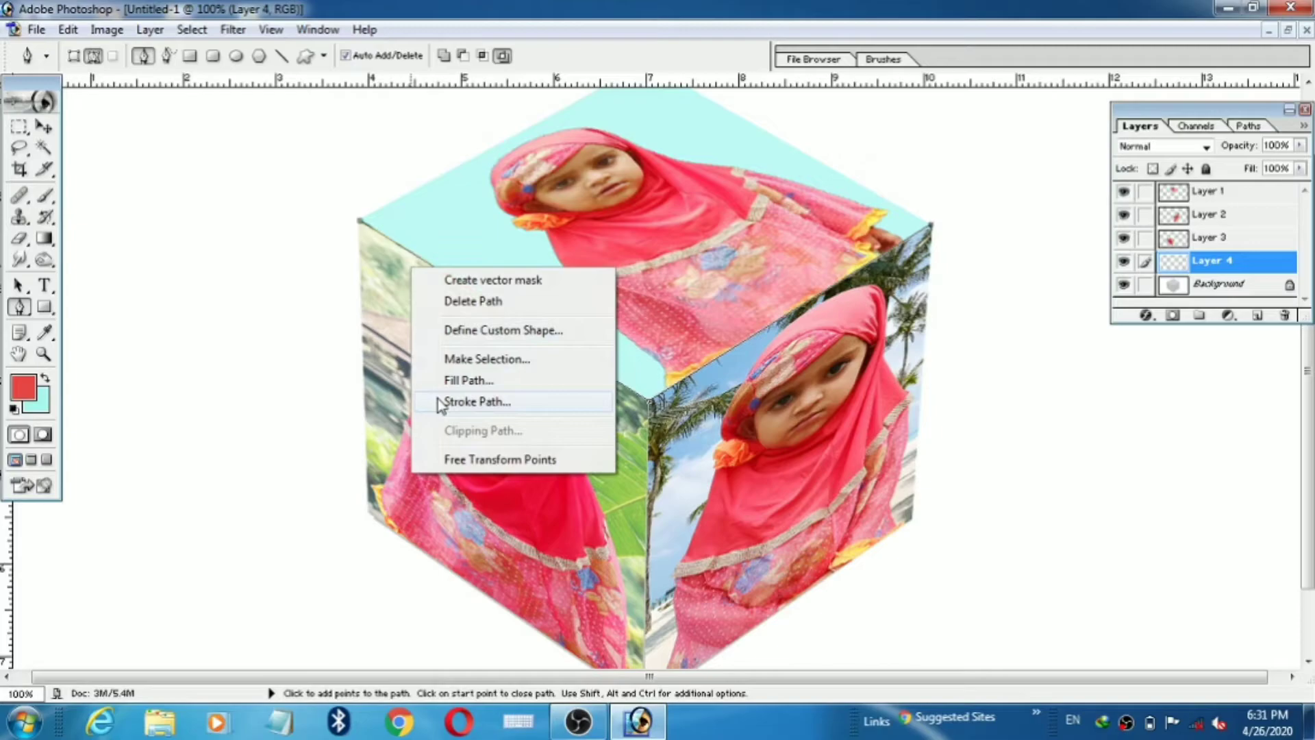
click(473, 402)
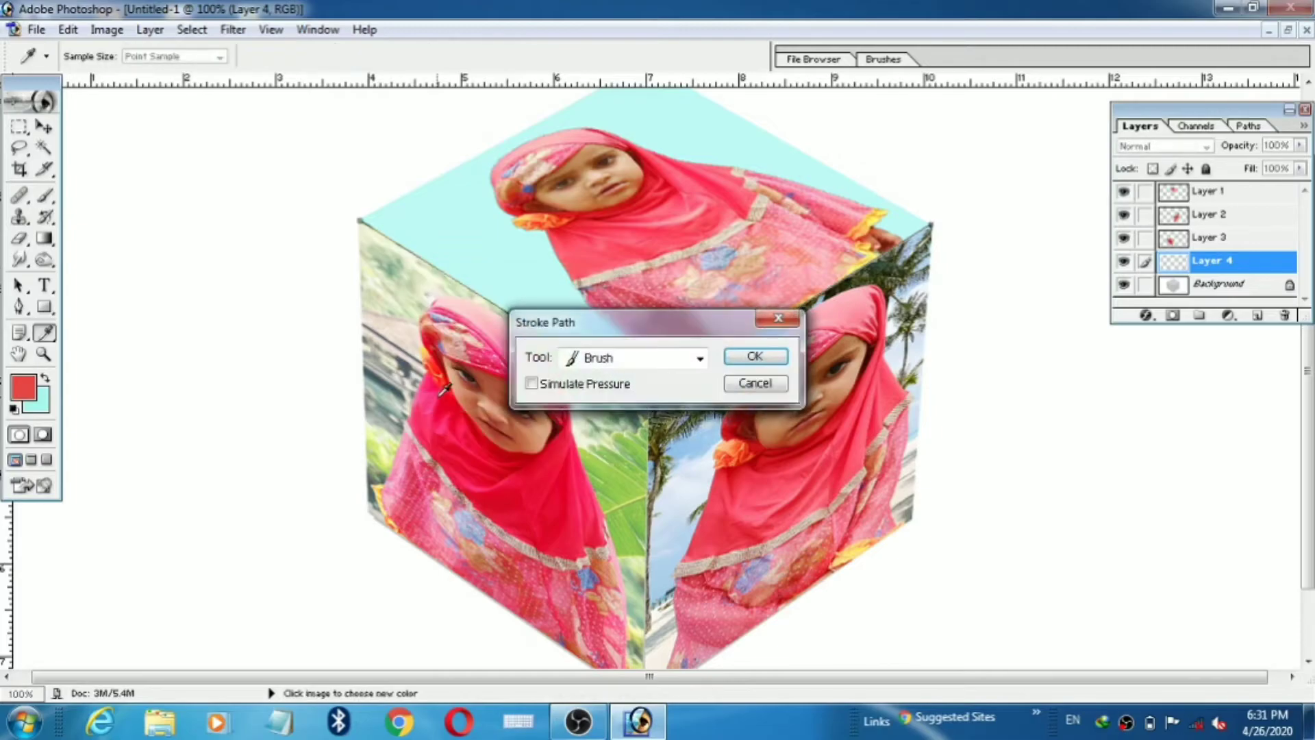
click(700, 357)
click(700, 358)
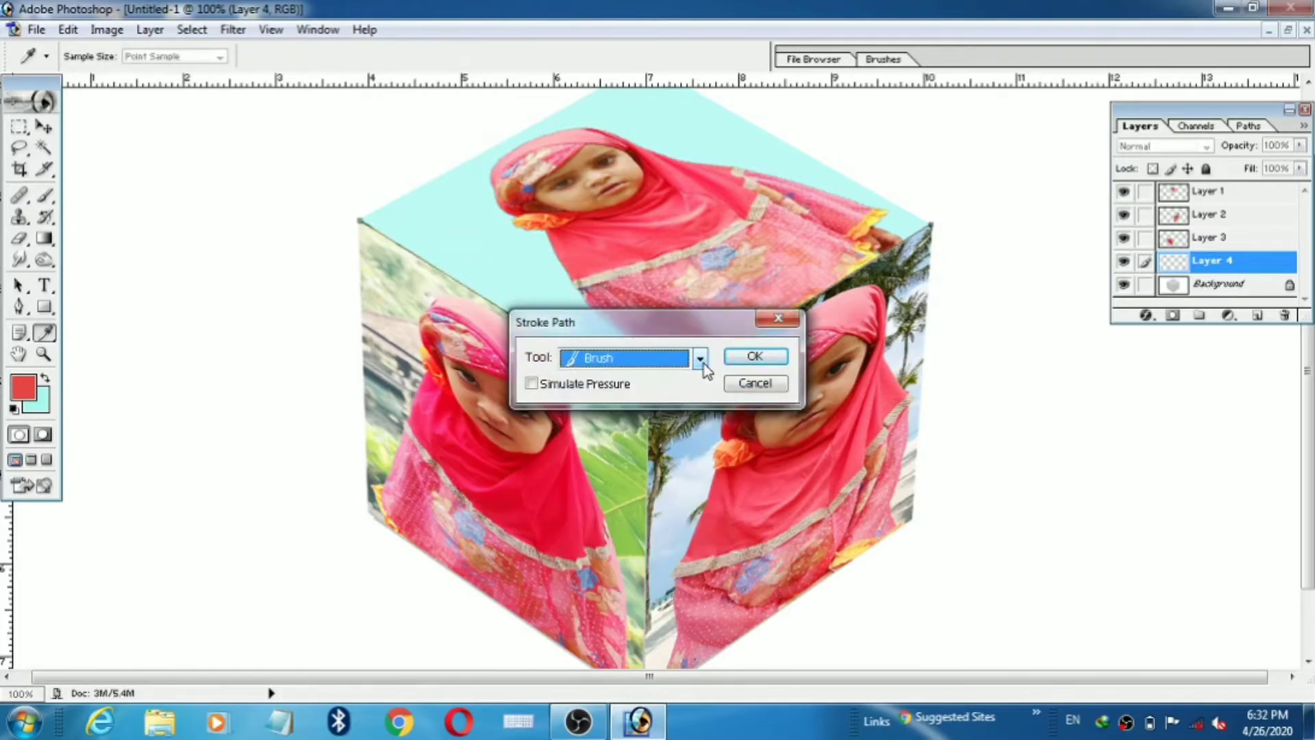
click(754, 356)
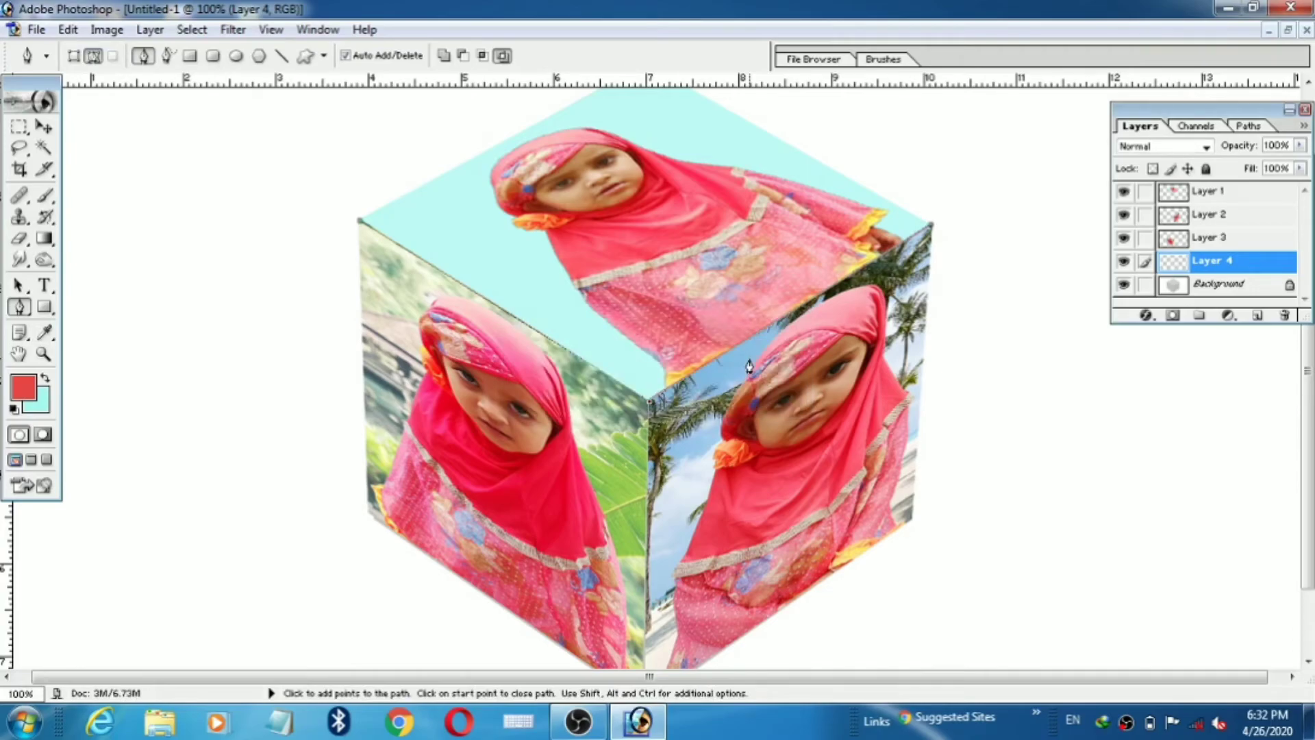
drag(1207, 267, 1208, 194)
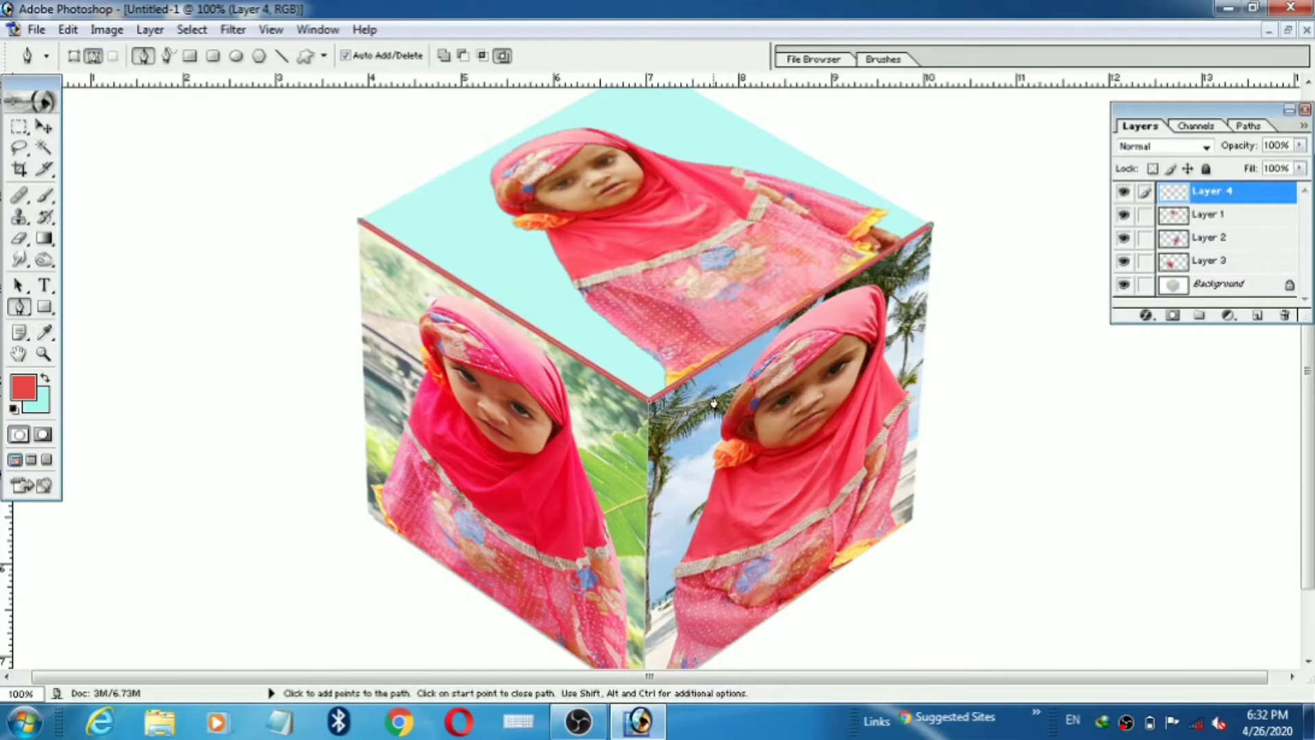
Step: Check the red stroke up close and delete the work path along the top face's front edges
key(ctrl+plus)
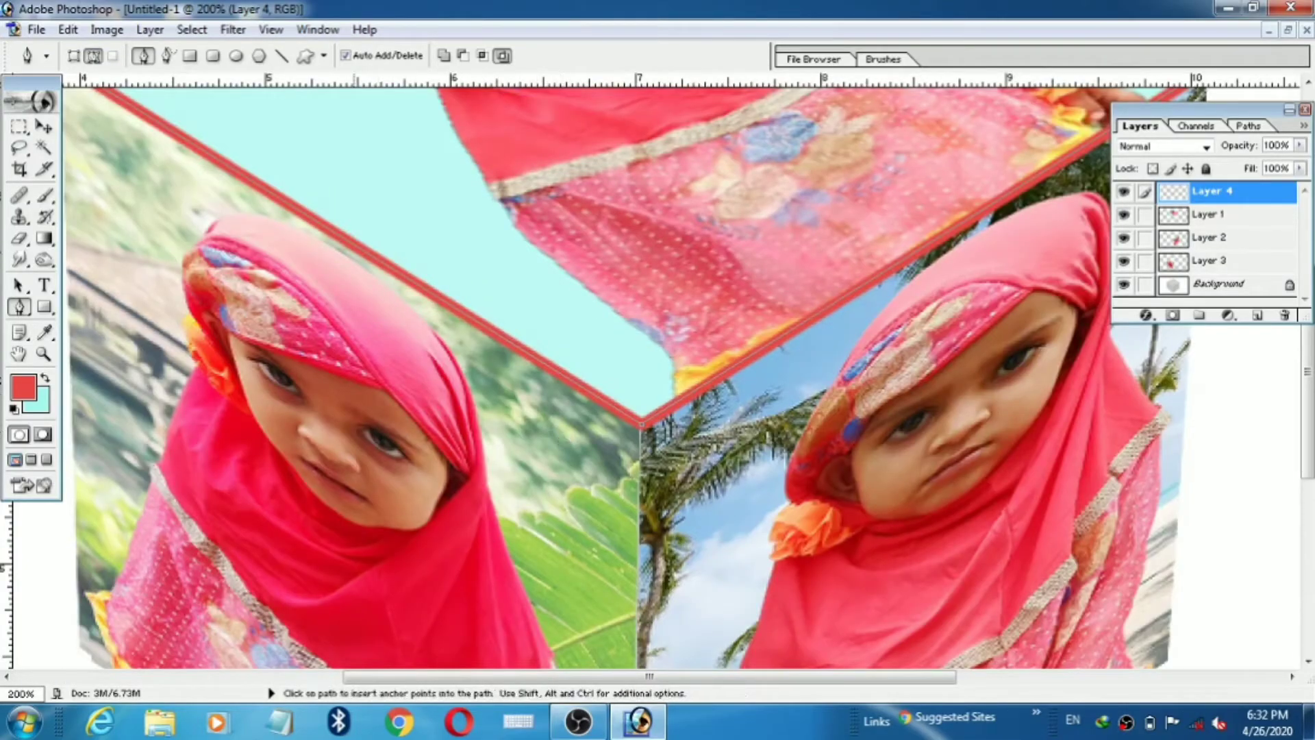
key(space)
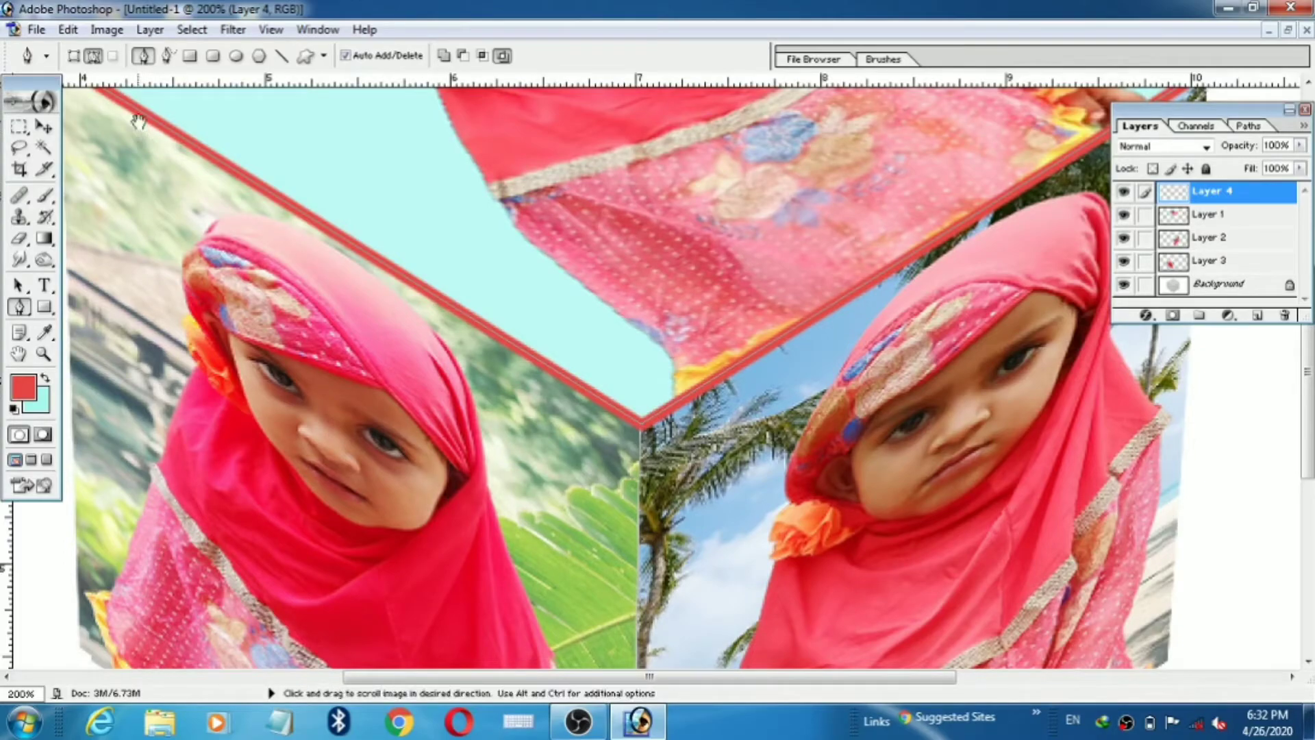
drag(138, 121, 149, 225)
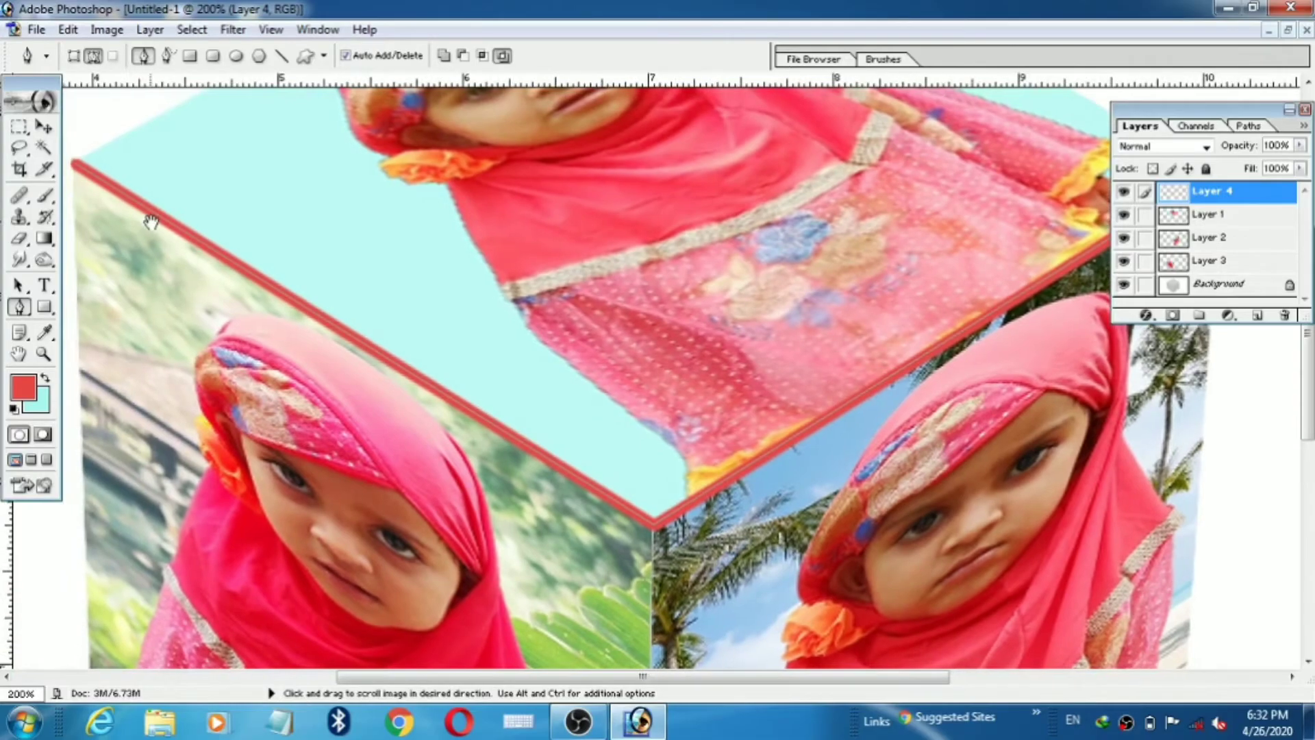
right_click(169, 246)
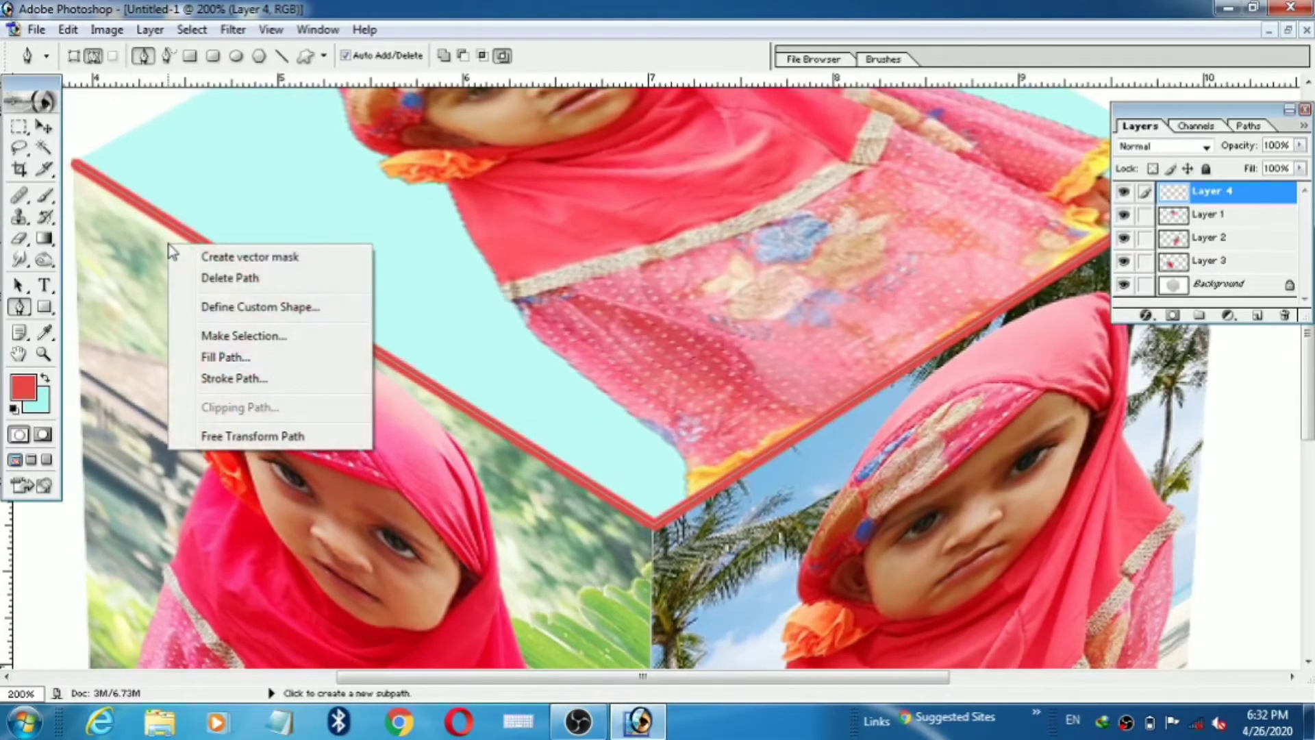
click(213, 279)
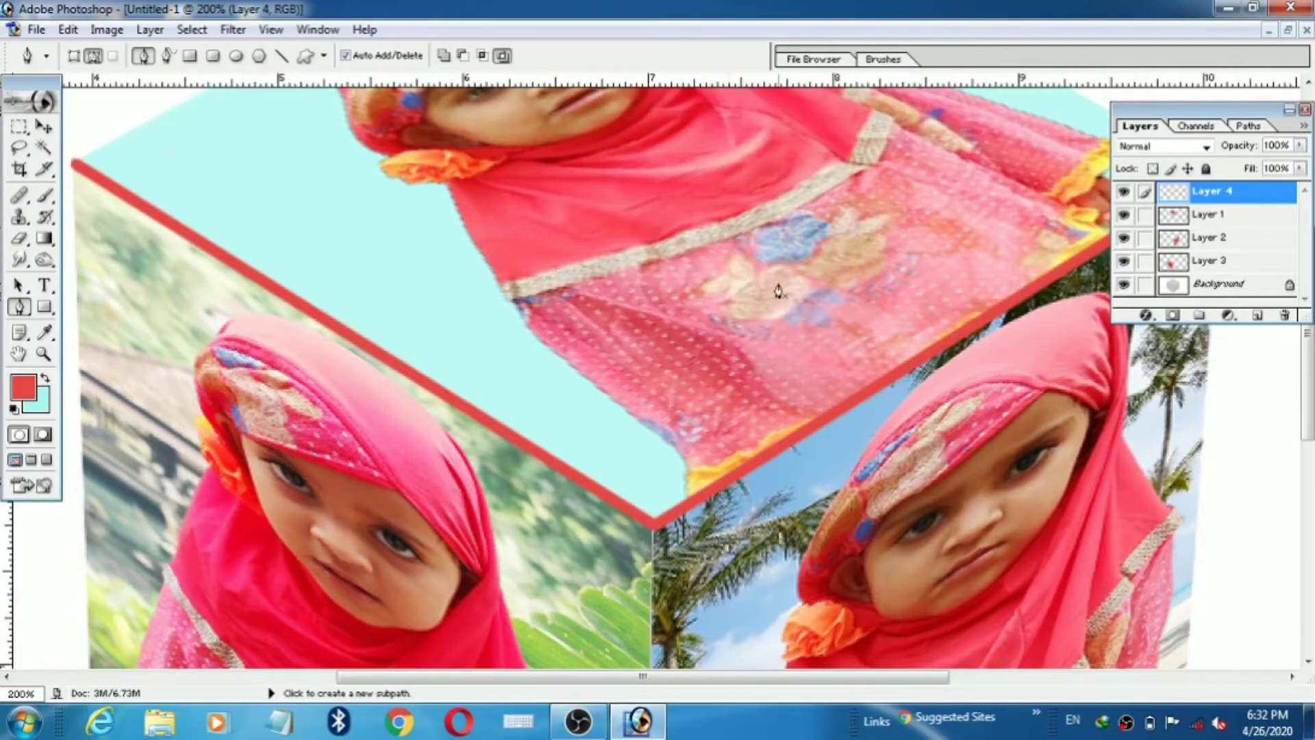
Step: Draw a Pen path down the cube's central vertical edge, from the center corner to the lowest corner
key(space)
drag(664, 623, 670, 305)
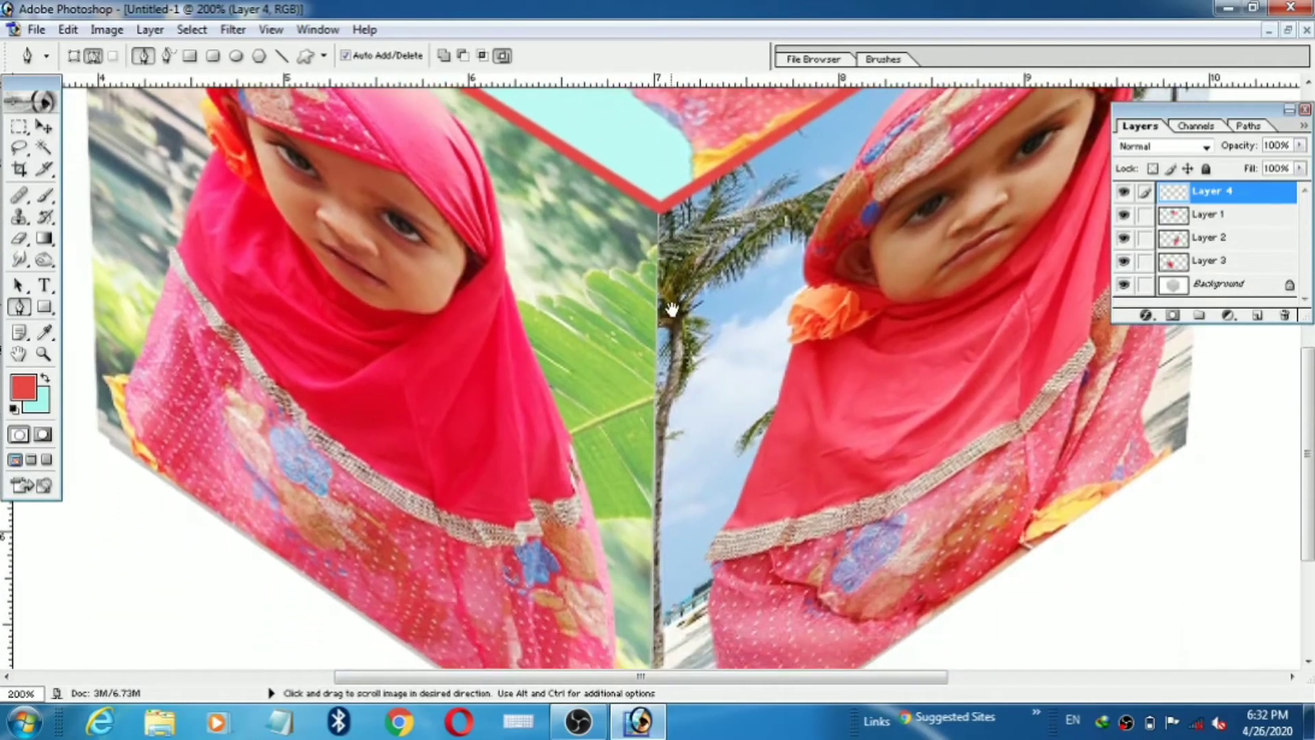
drag(647, 546, 636, 456)
key(ctrl+minus)
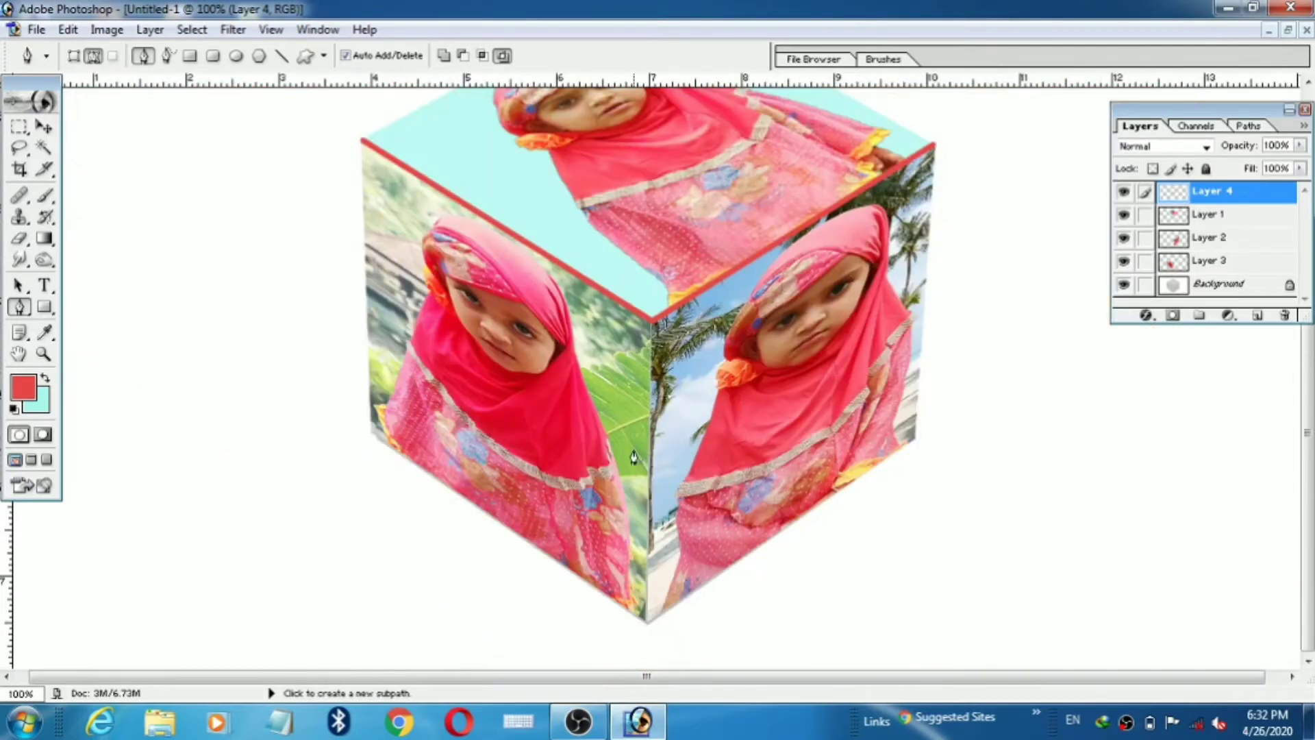
click(652, 329)
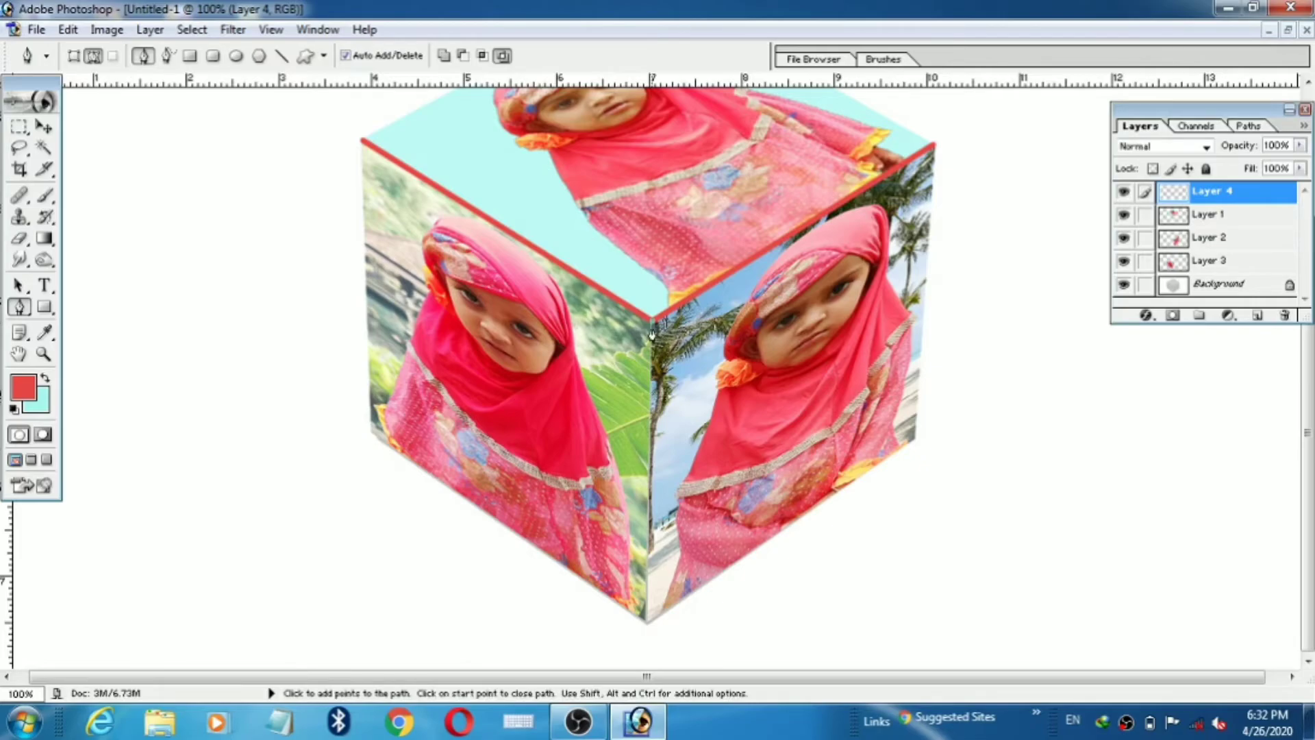
click(648, 622)
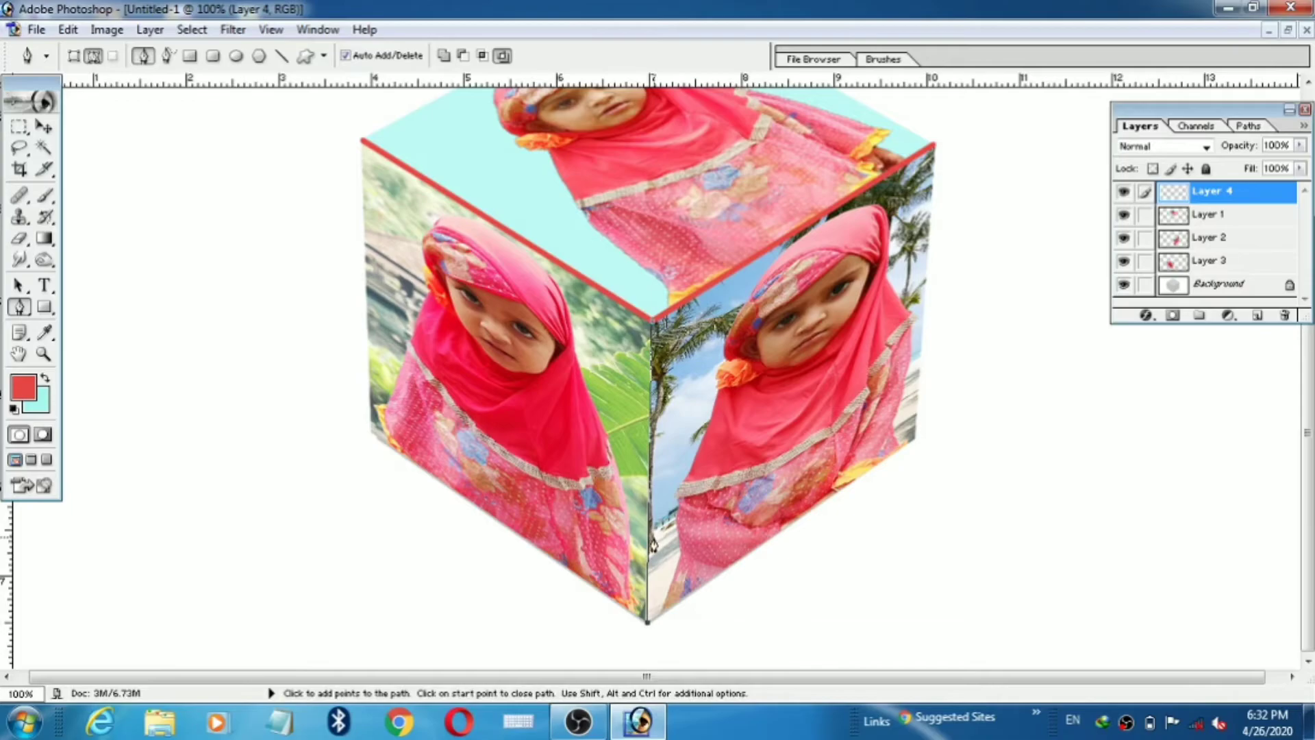
Step: Stroke the vertical edge's path with the Brush and delete the path
right_click(605, 381)
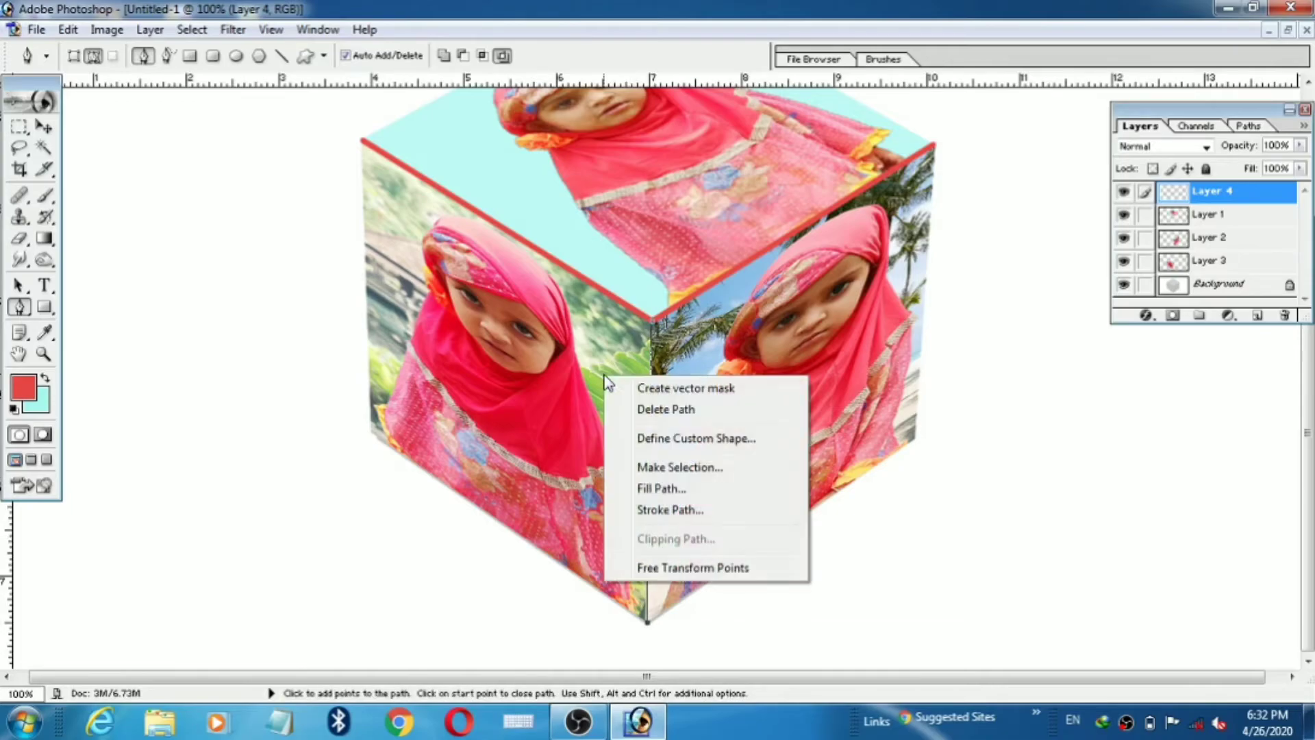
click(636, 508)
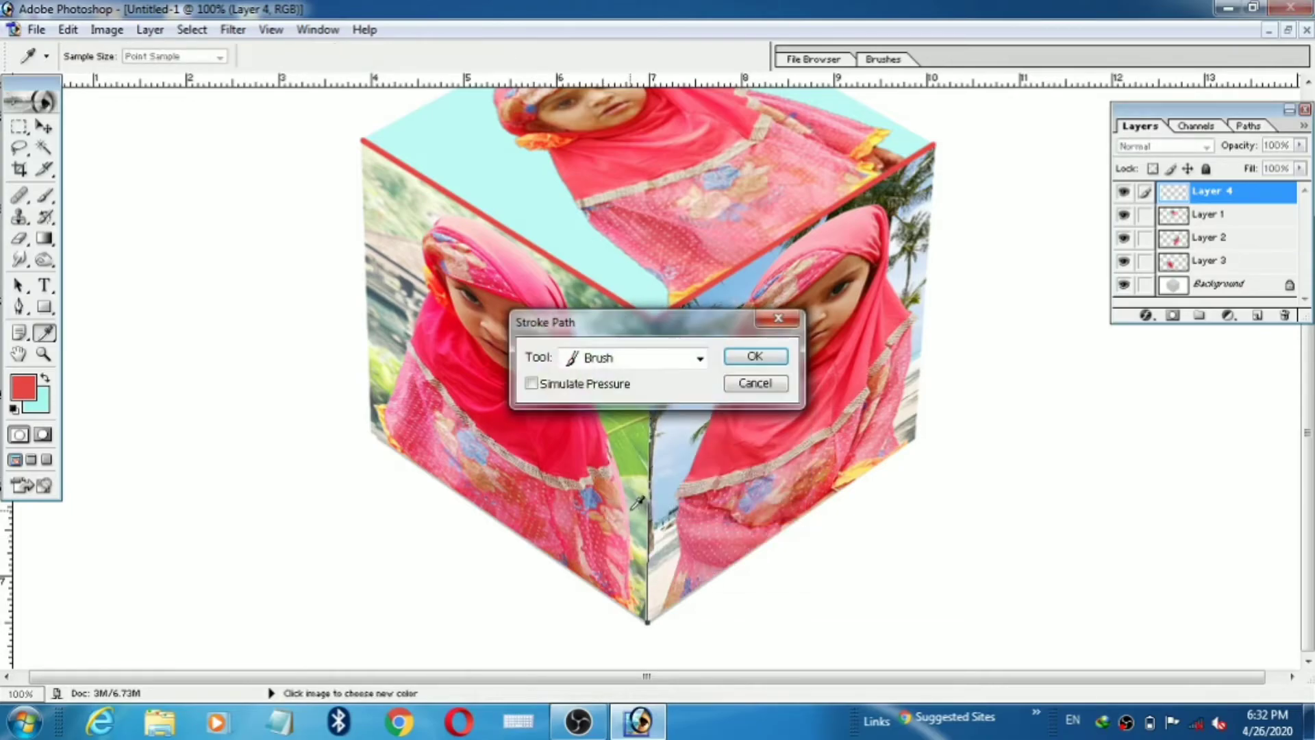
click(754, 356)
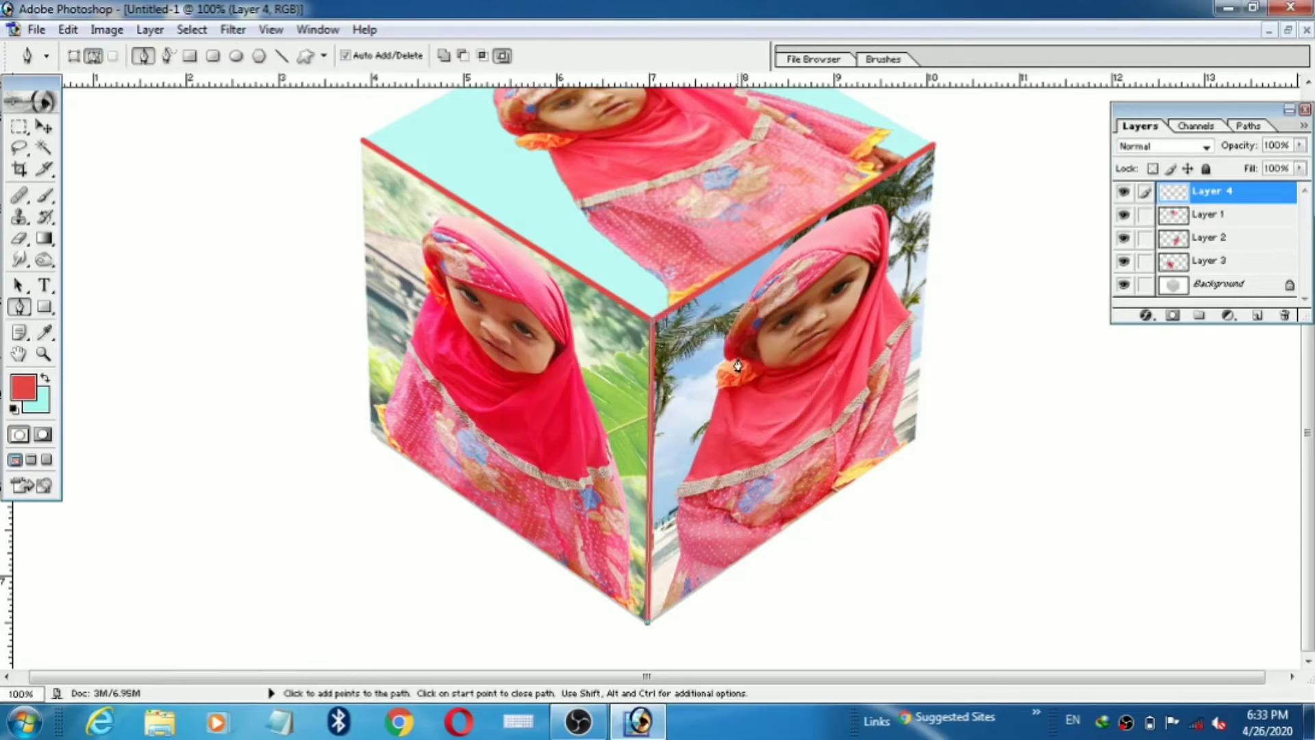
right_click(620, 405)
click(629, 430)
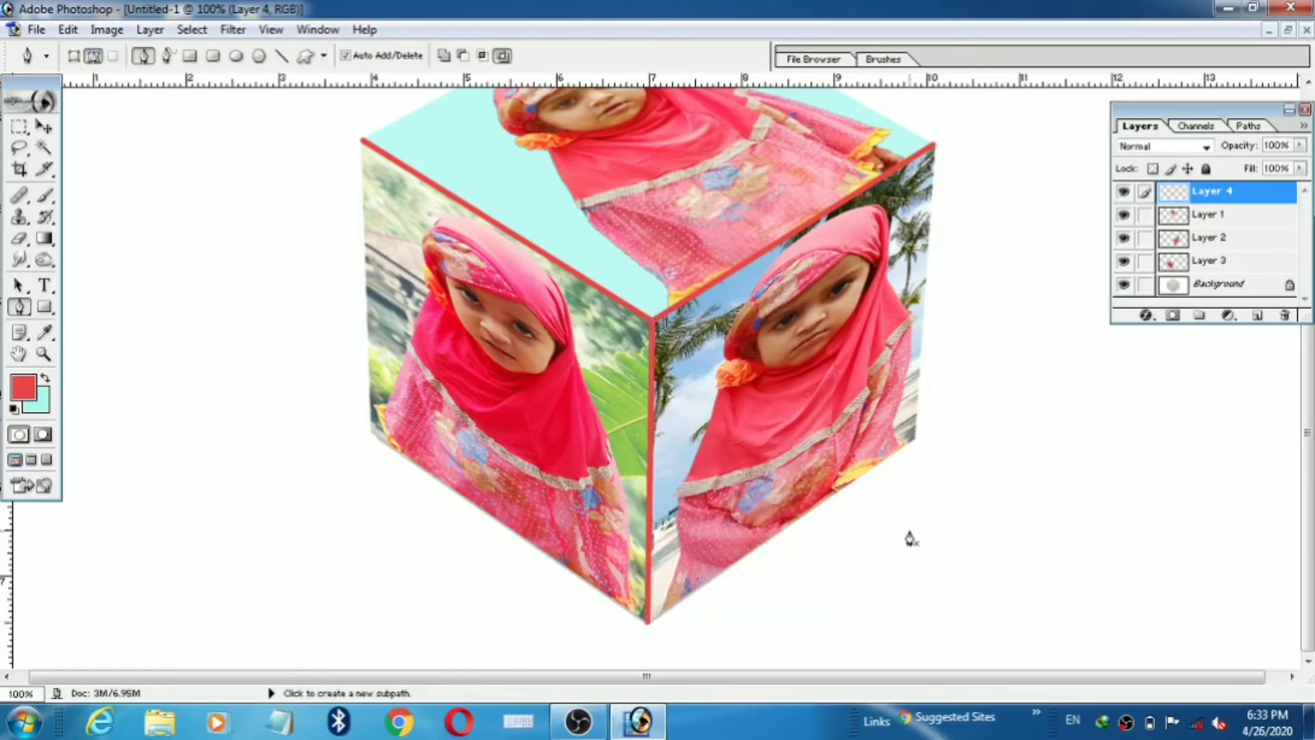
Step: Inspect the cube's red-stroked edges at different magnifications, ending with the whole canvas at 66.67%
key(ctrl+minus)
key(ctrl+plus)
key(ctrl+plus)
key(ctrl+minus)
key(ctrl+minus)
key(ctrl+plus)
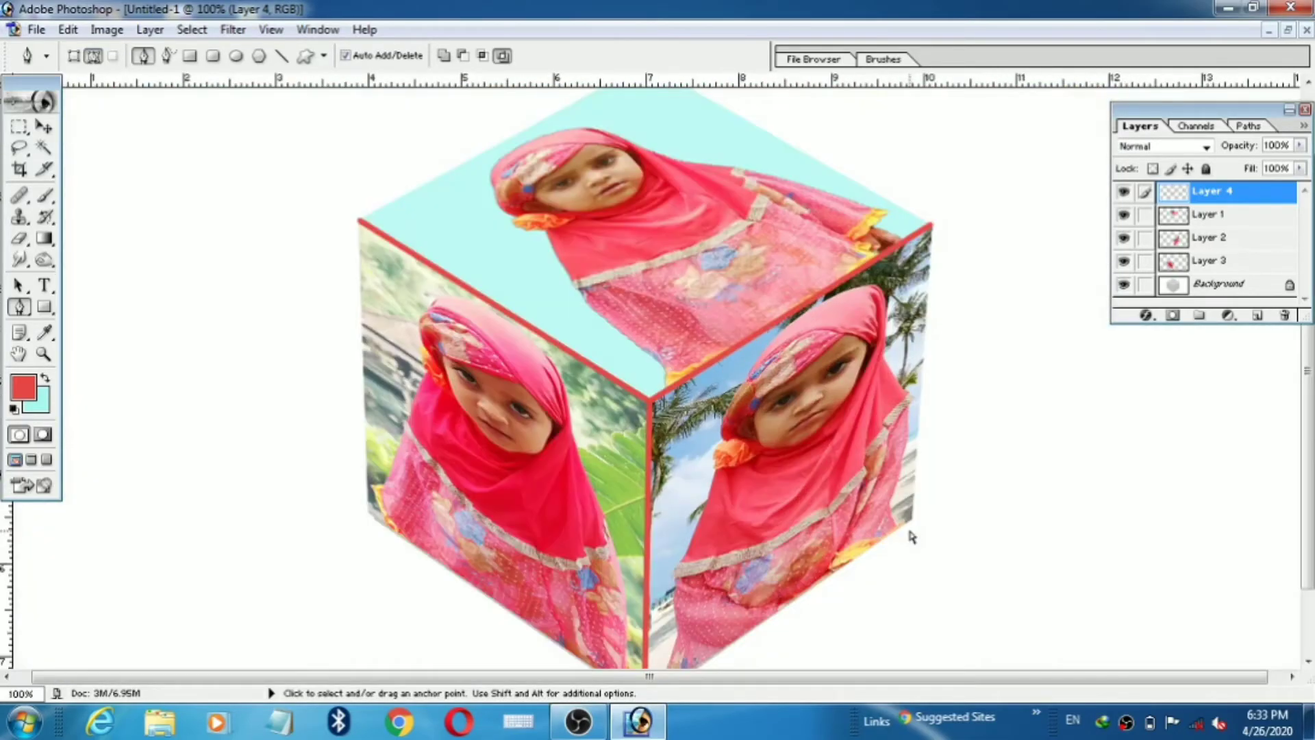
key(ctrl+minus)
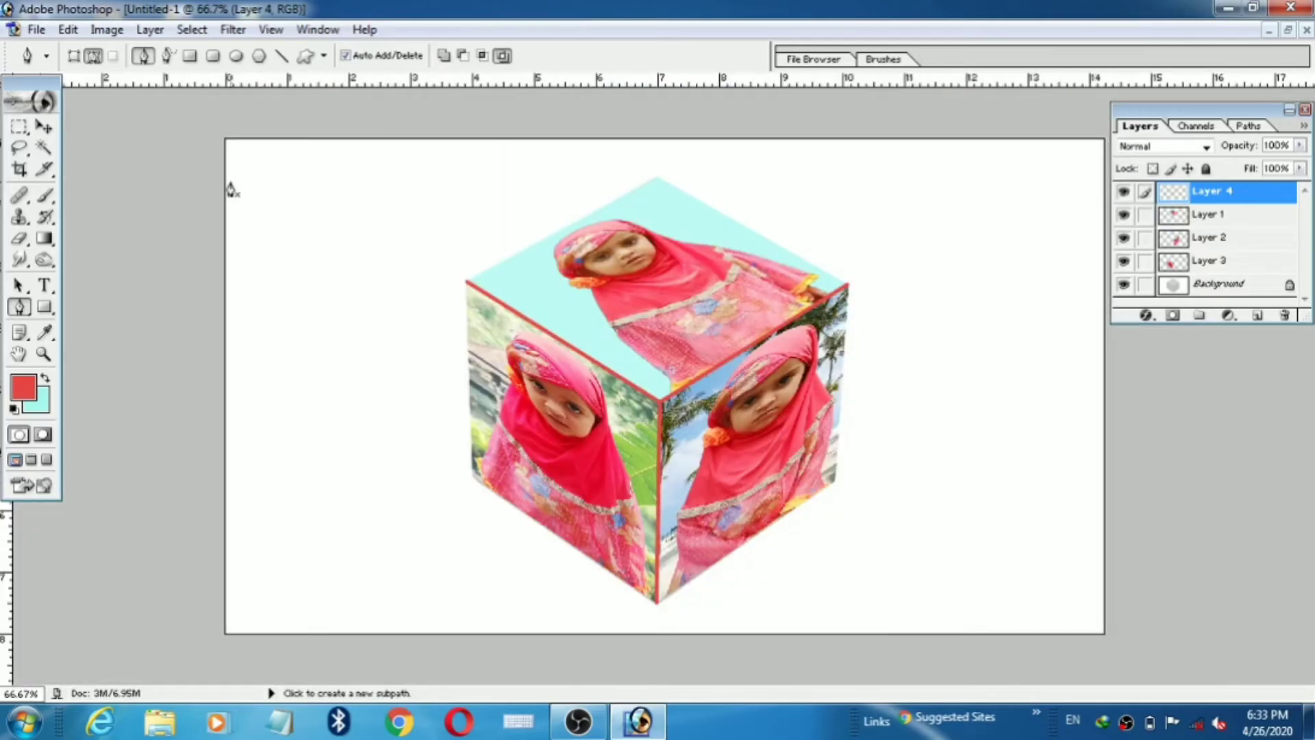
Step: Convert the locked Background into a regular layer, keeping the default name, Normal mode and 100% opacity
click(1249, 286)
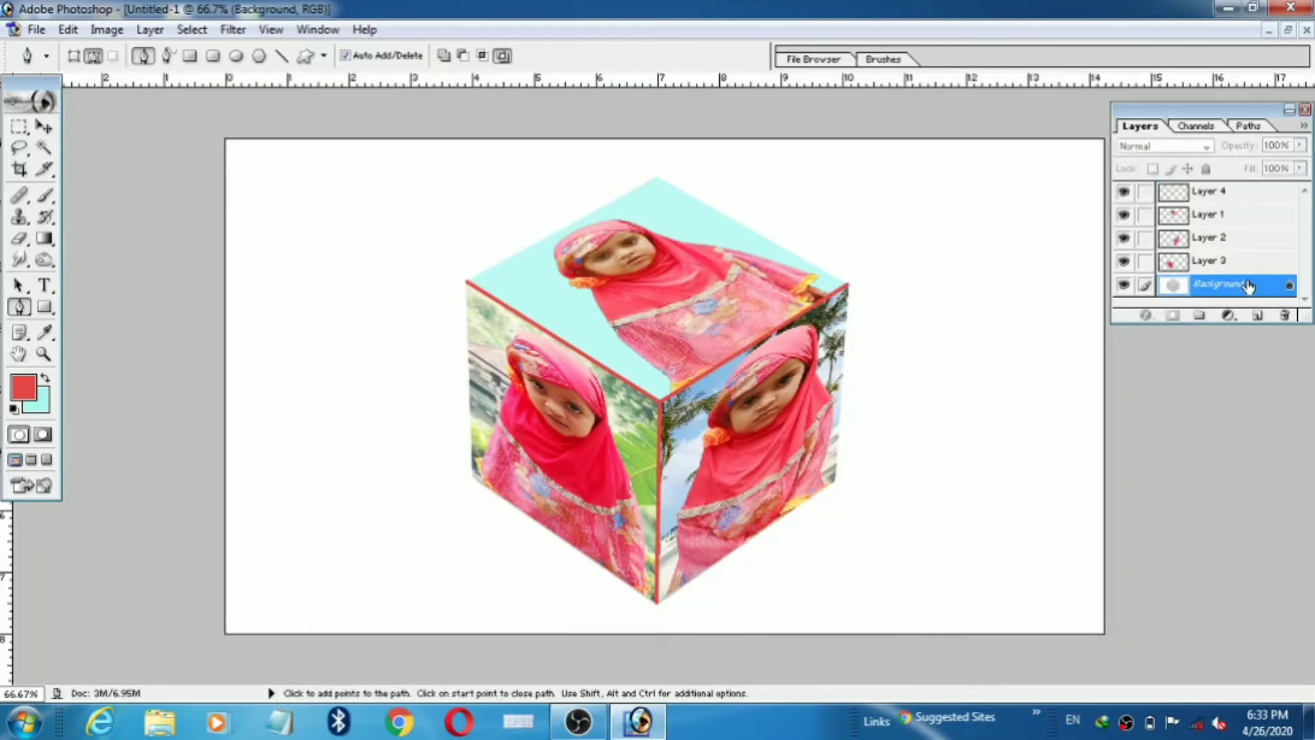
double_click(1264, 291)
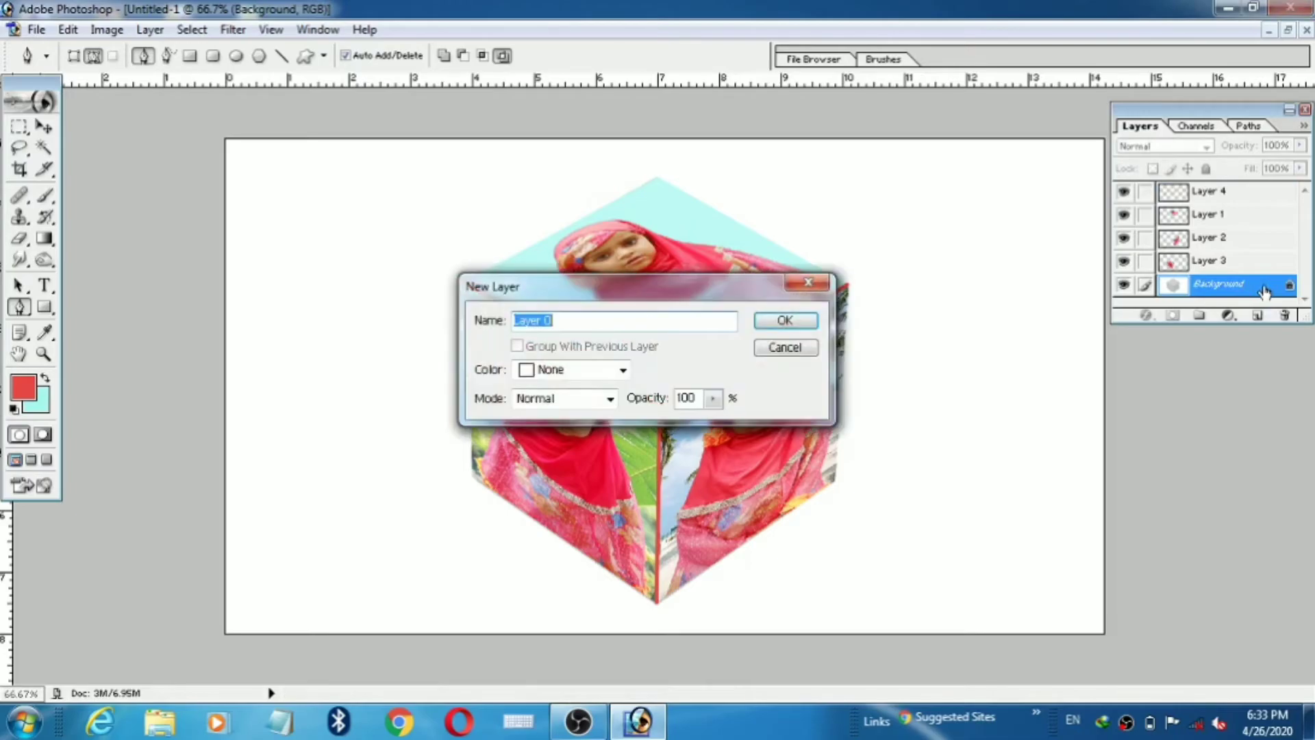
click(780, 325)
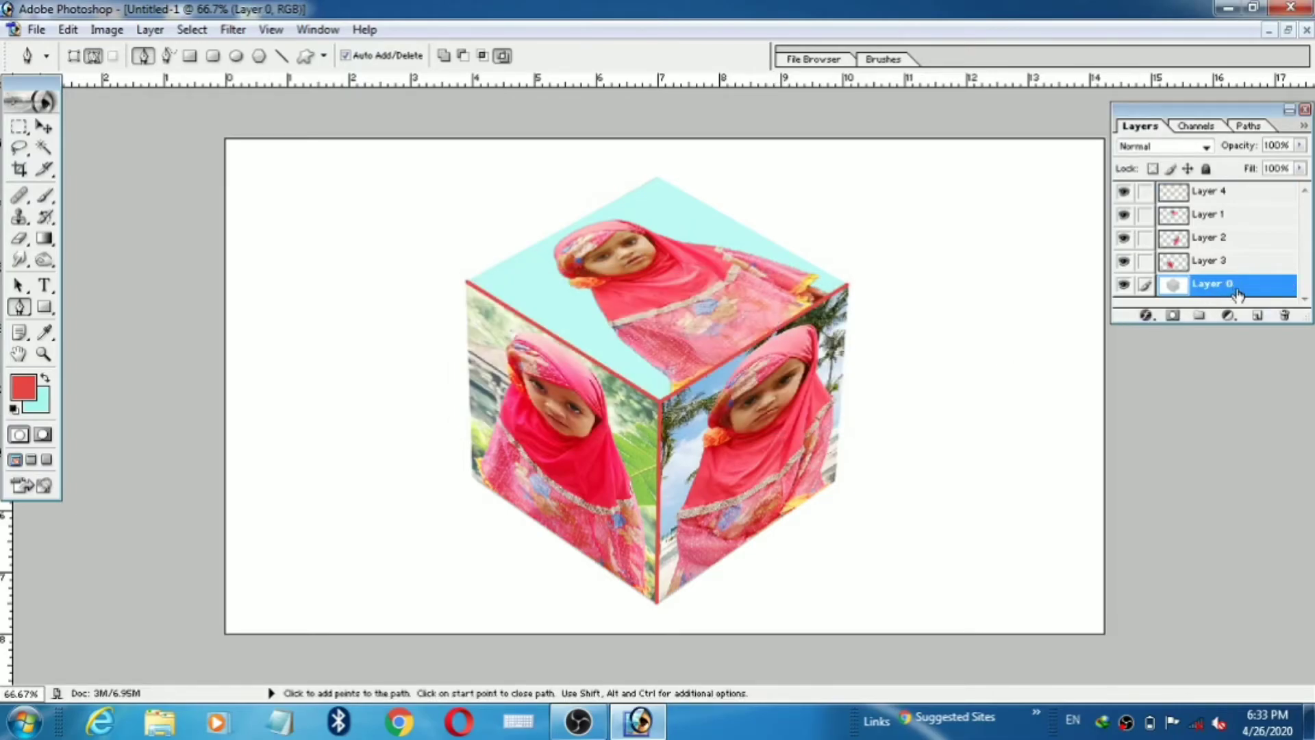
Step: Add a Drop Shadow and a Gradient Overlay to Layer 0 and open the overlay's gradient for editing
double_click(1266, 294)
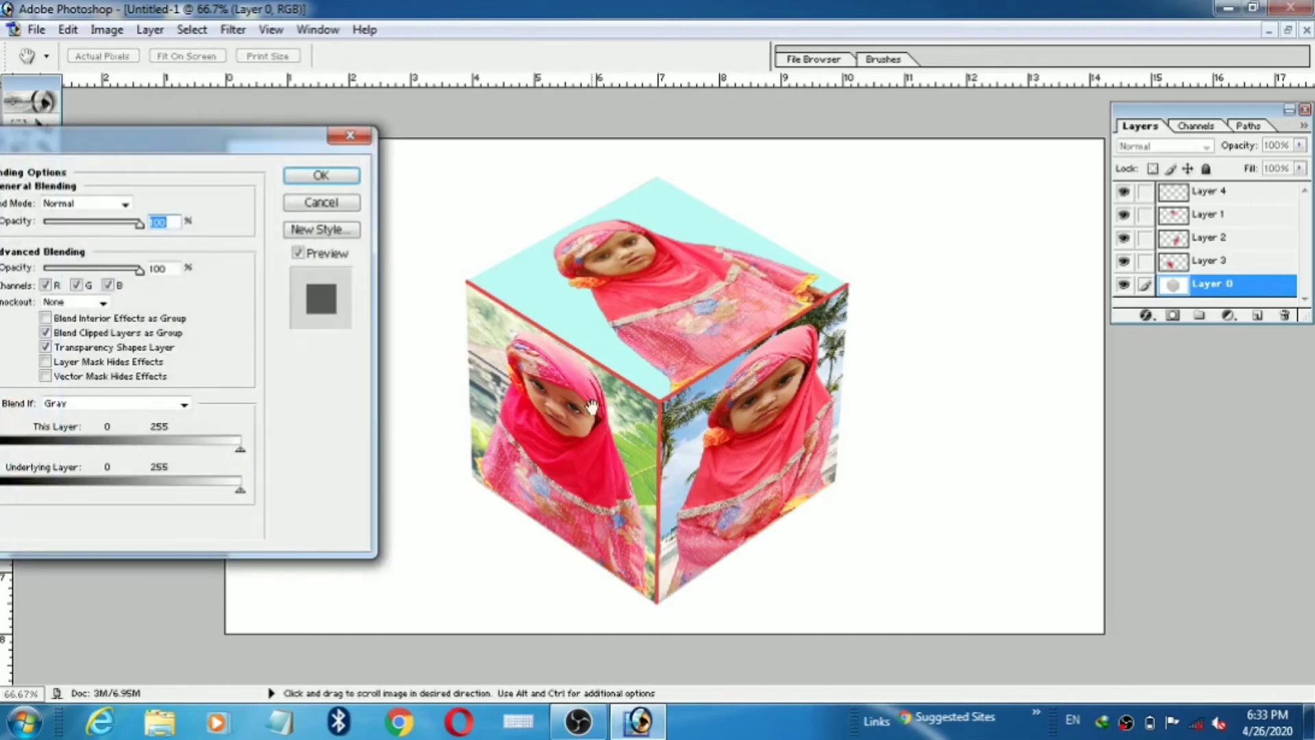
drag(236, 130, 452, 122)
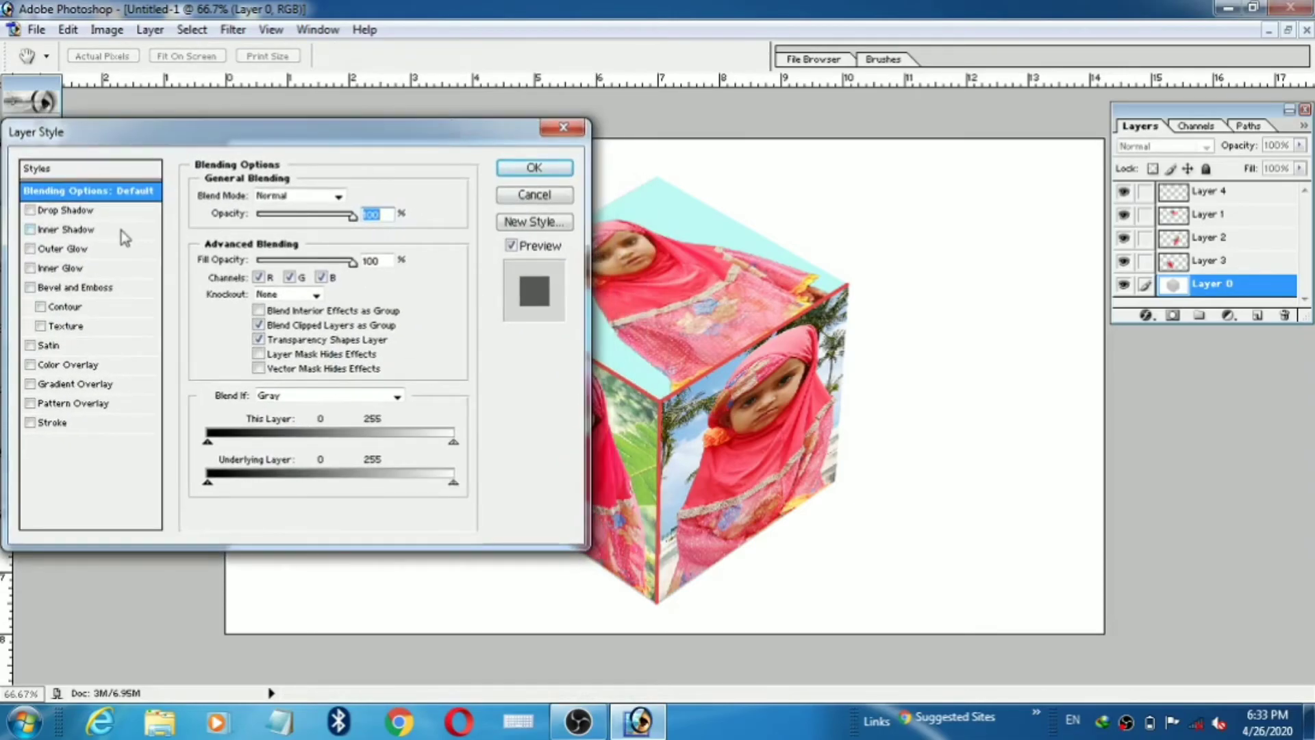
click(30, 210)
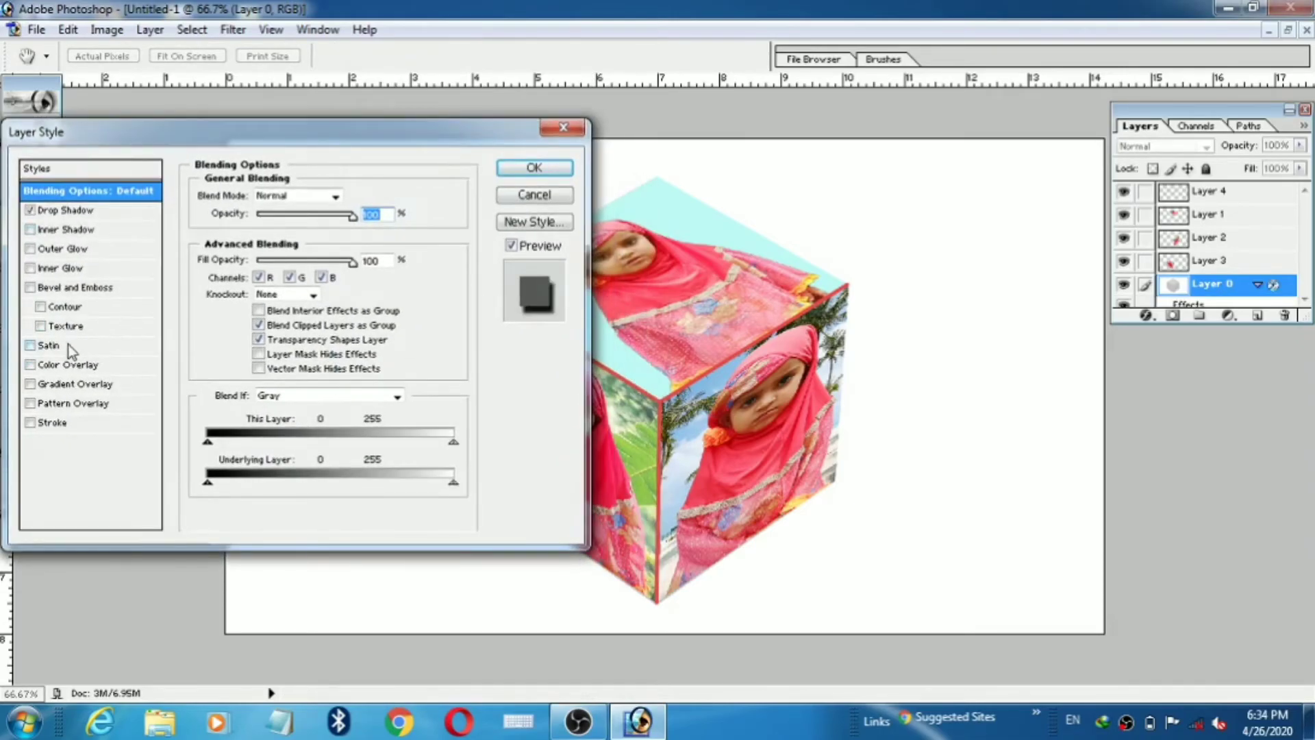
click(68, 391)
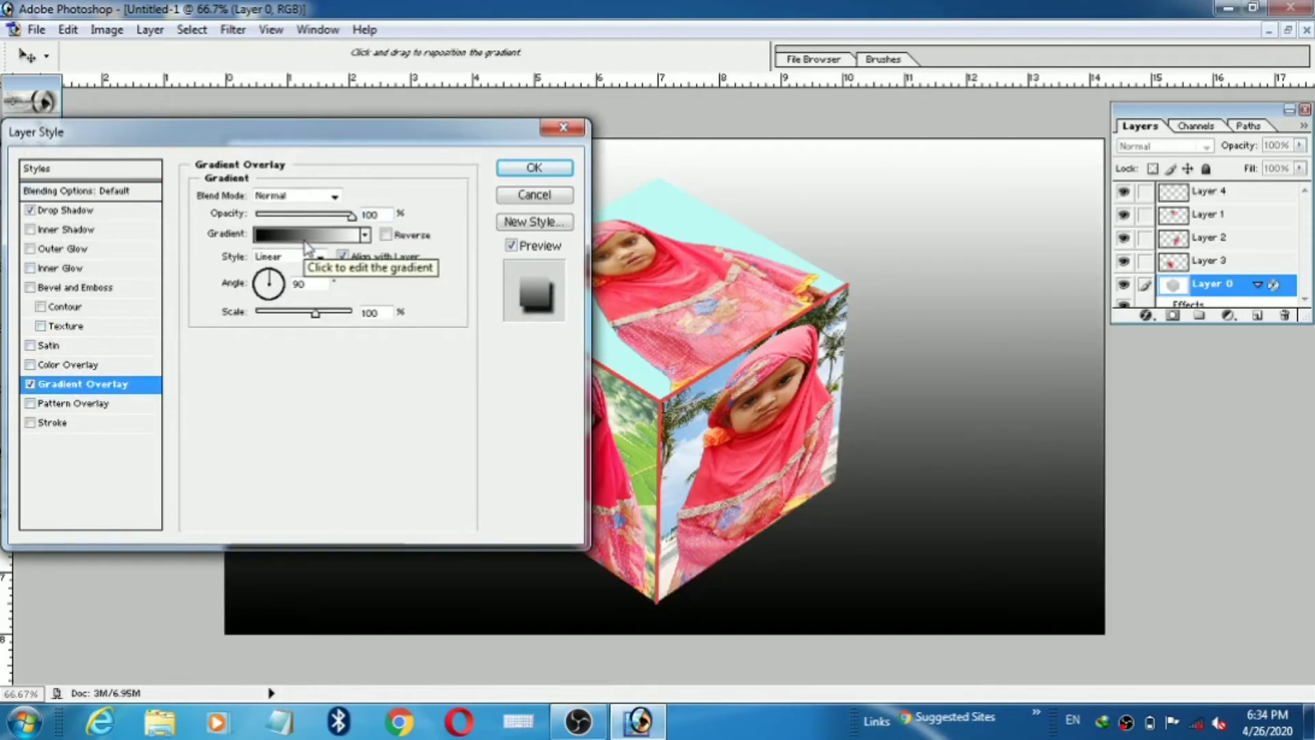
click(355, 237)
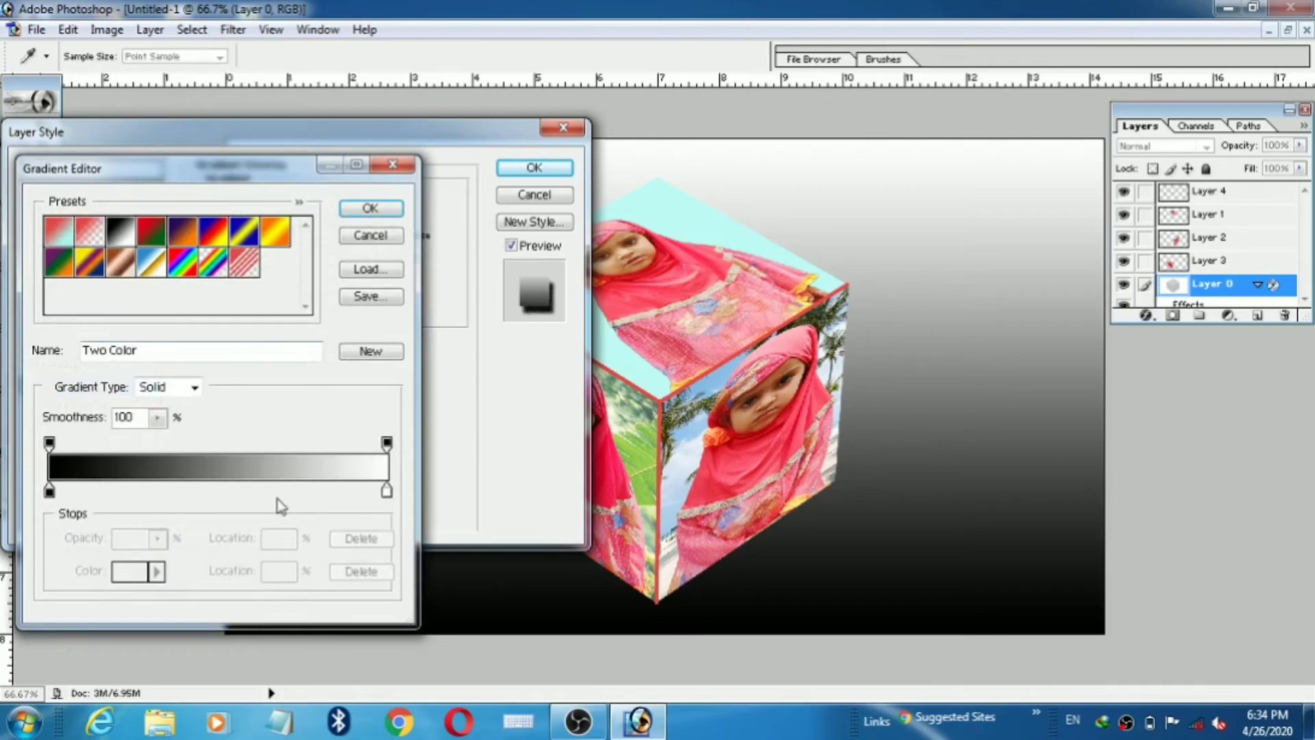
Step: Try a darker black-to-white gradient by moving the black color stop inward and the end opacity stop to 55%
drag(50, 491, 187, 491)
drag(387, 444, 238, 457)
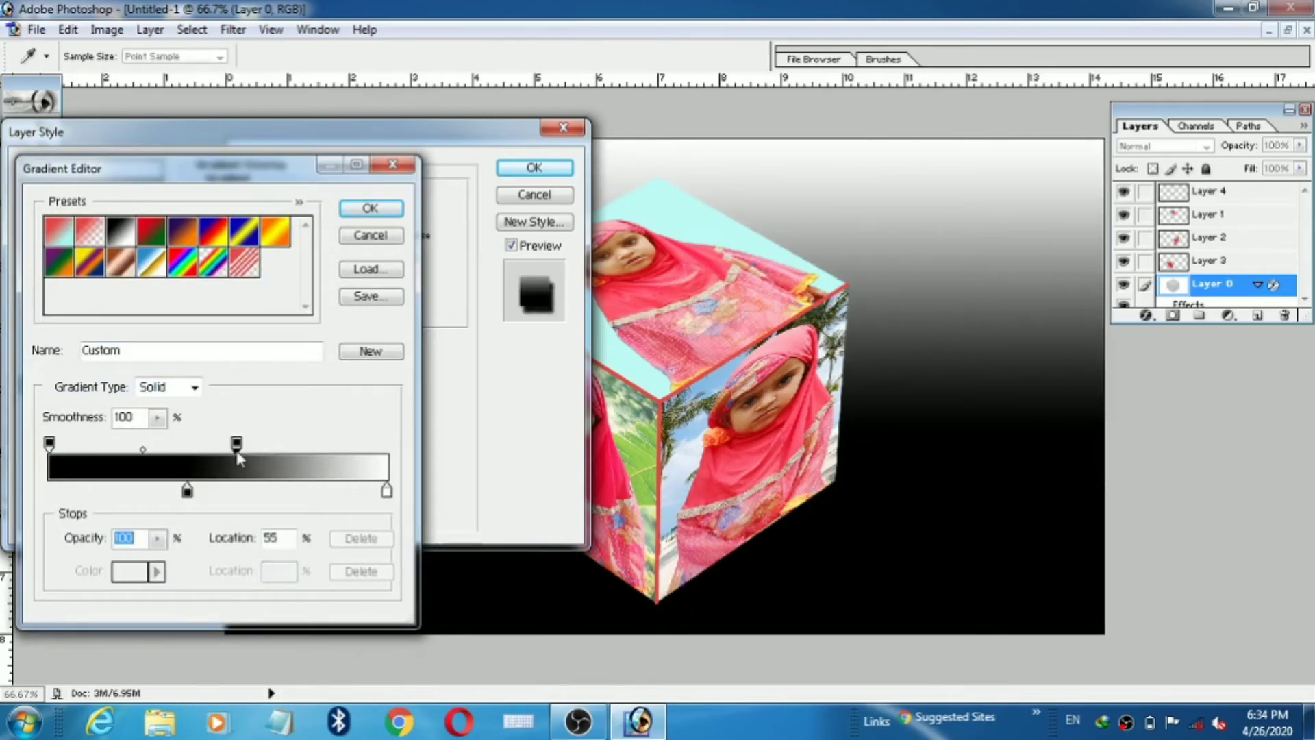
drag(305, 180, 393, 157)
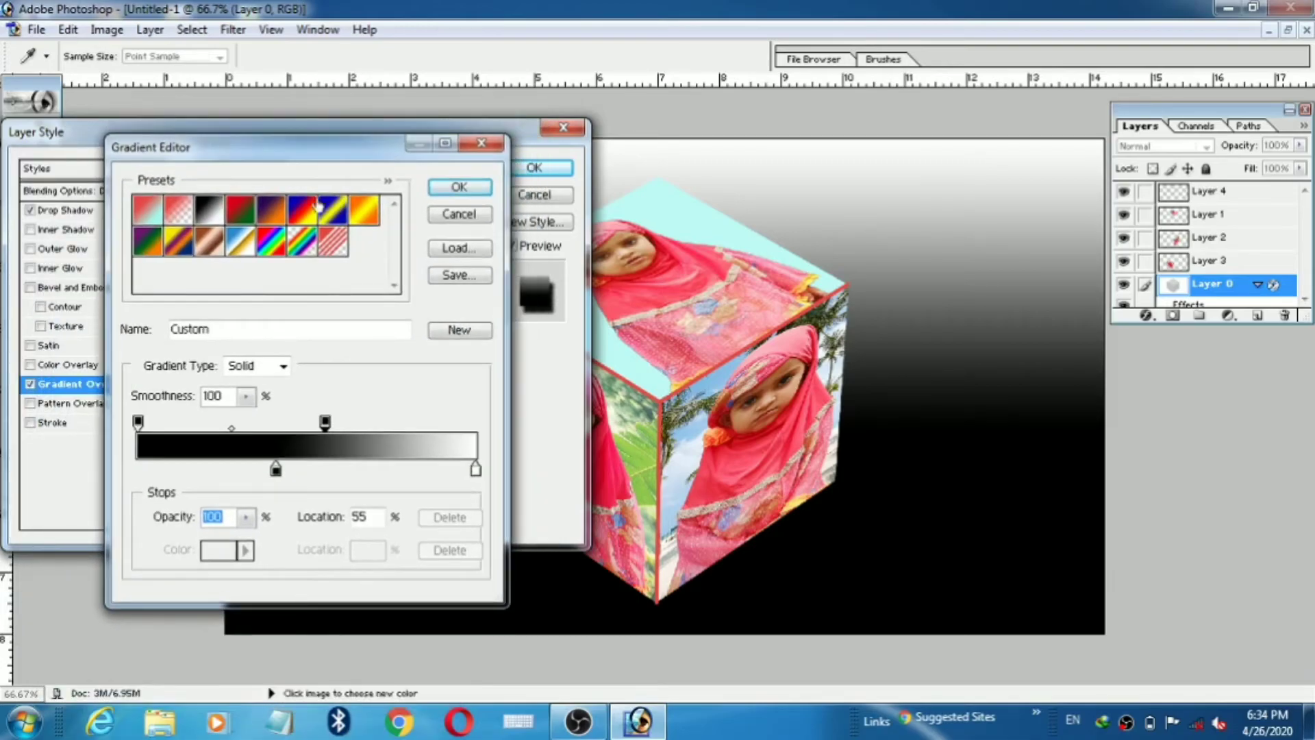
Step: Compare several gradient presets on the background and choose Blue, Red, Yellow
click(271, 218)
click(299, 221)
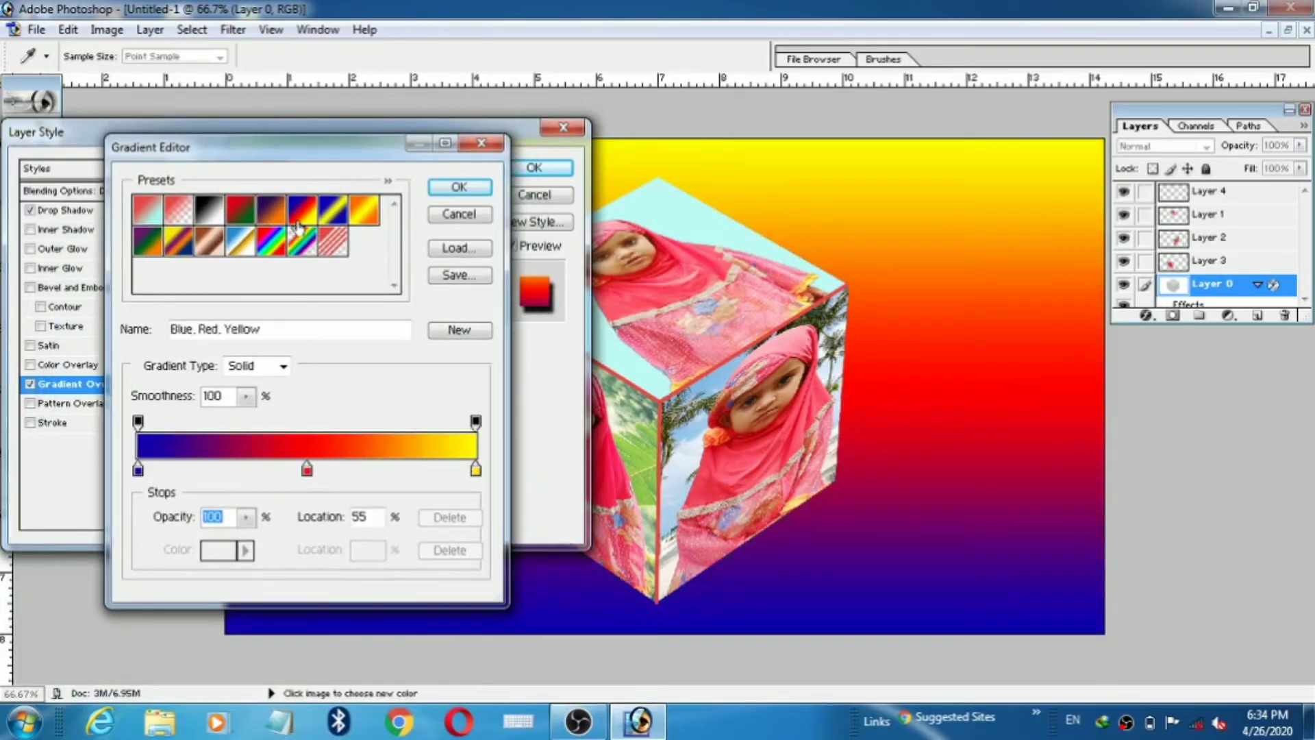
click(322, 219)
click(294, 220)
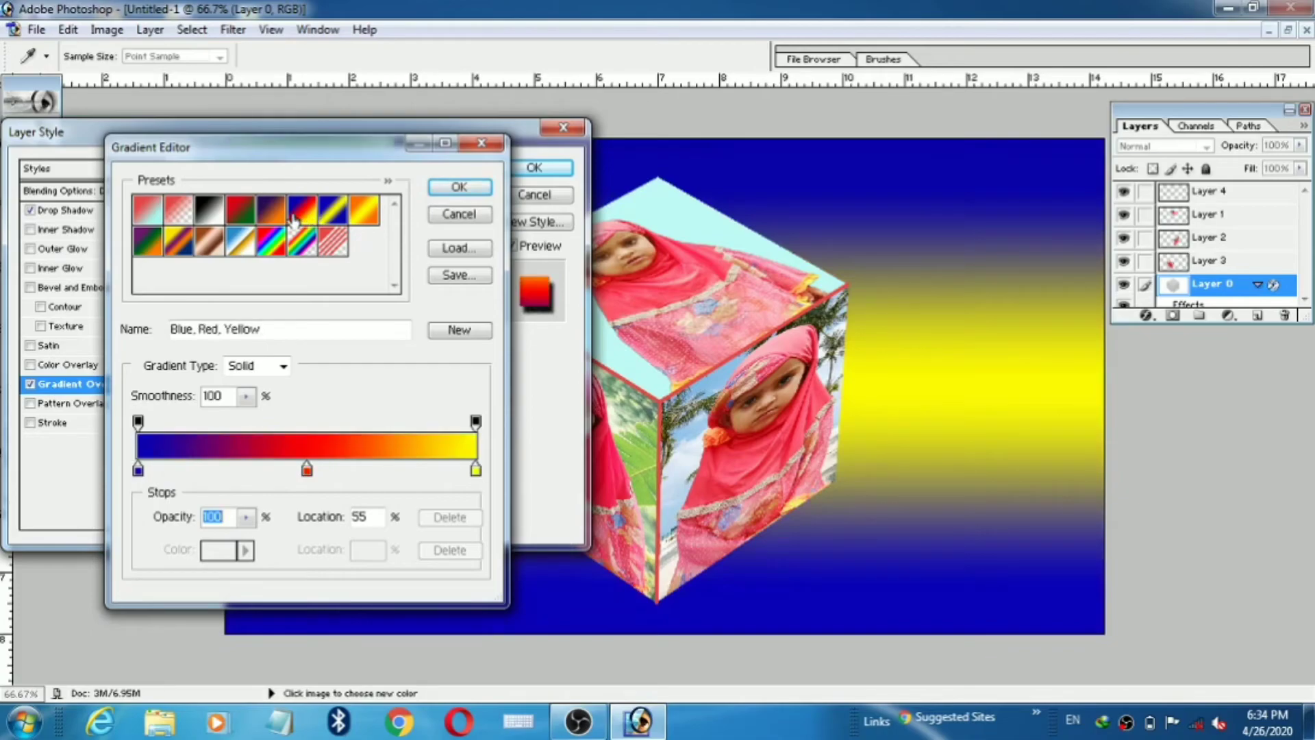
Step: Move the blue and starting opacity stops inward, the red stop to 66% and the end opacity stop to 85%, and apply the layer style
drag(138, 470, 361, 470)
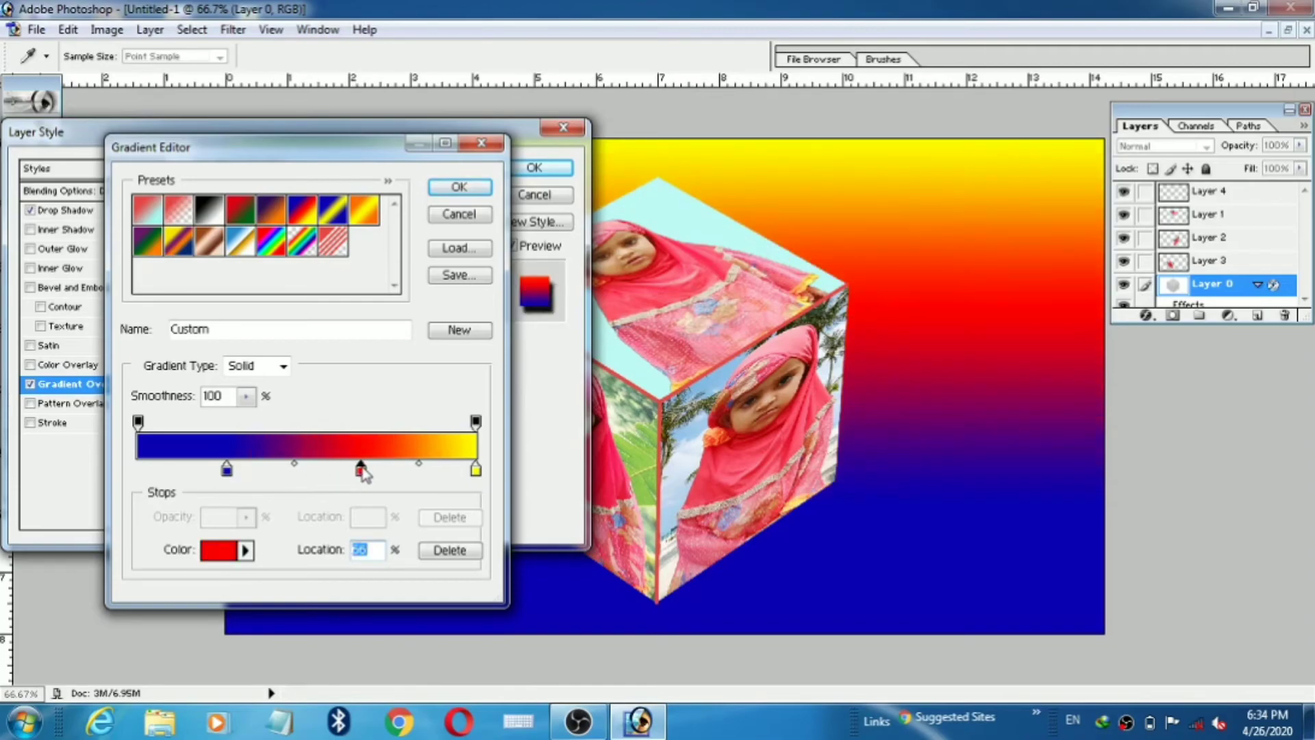
drag(475, 421, 426, 421)
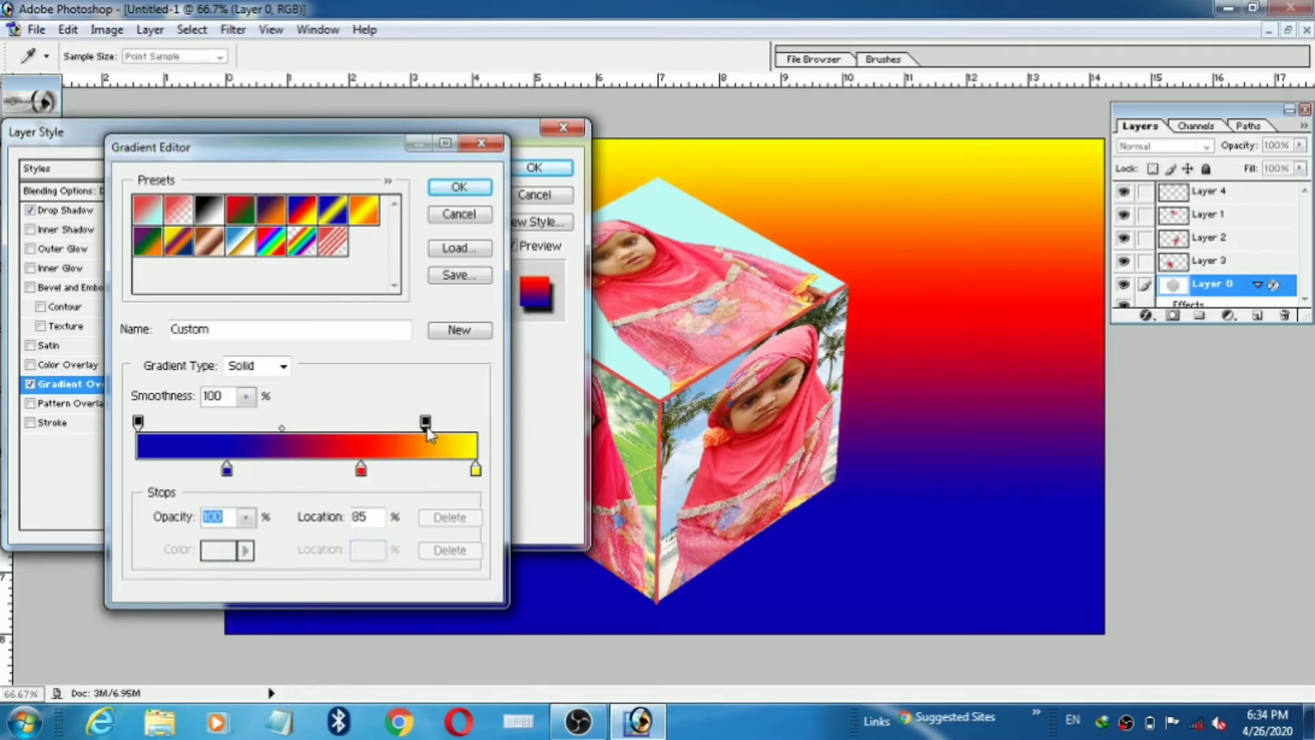
drag(139, 421, 174, 421)
click(464, 187)
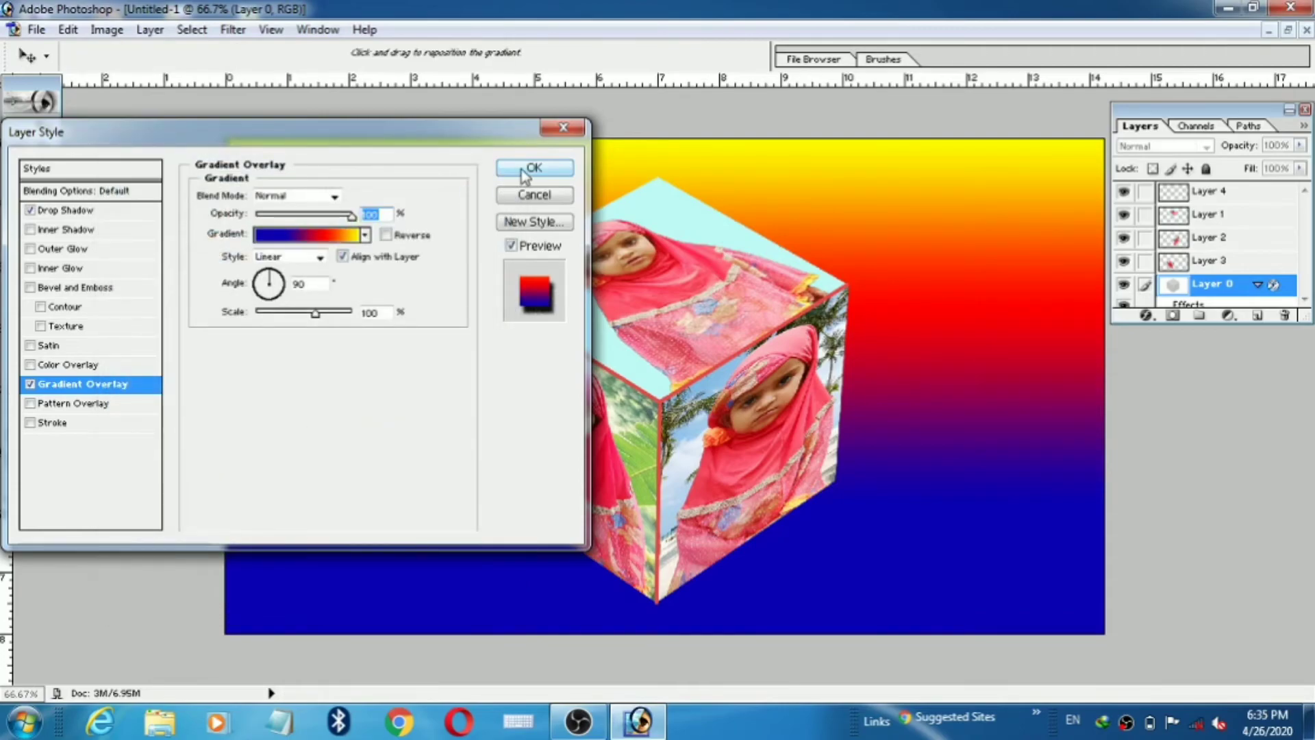
click(527, 169)
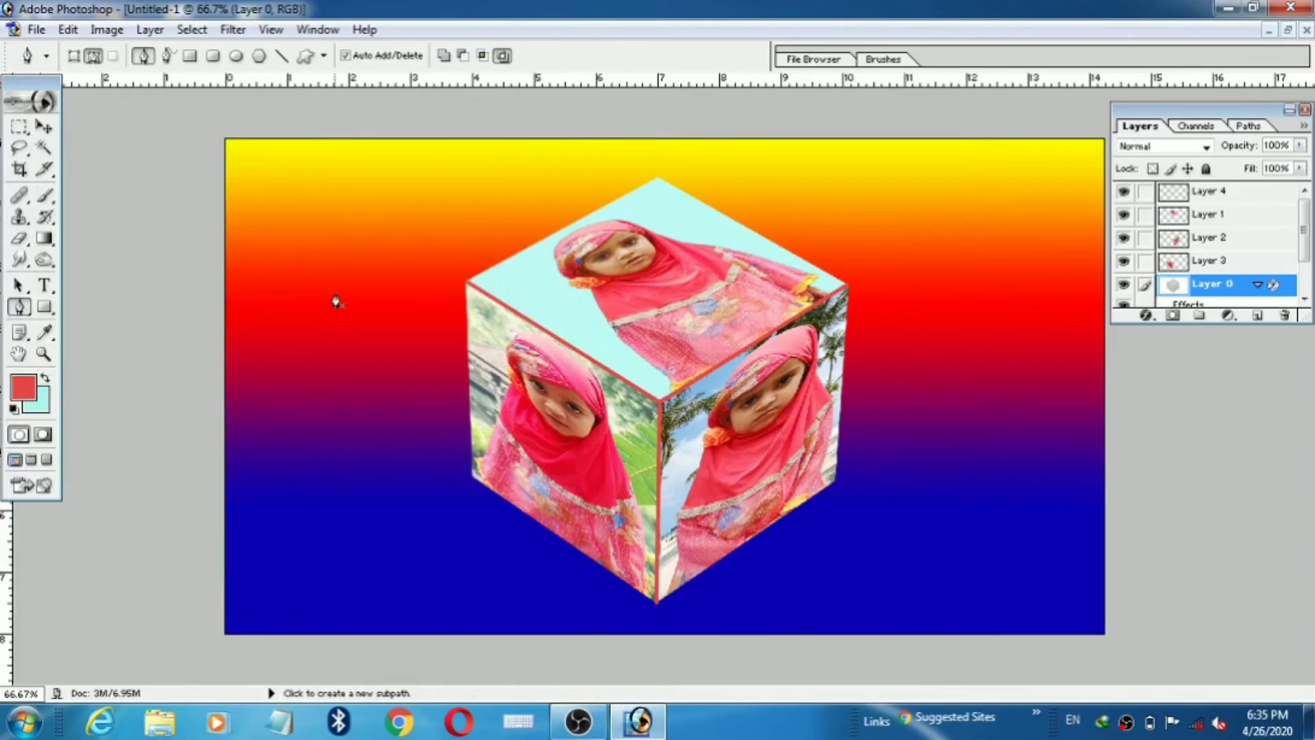
Step: Crop the canvas at full height to a narrower frame around the cube, trimming both sides of the background
key(c)
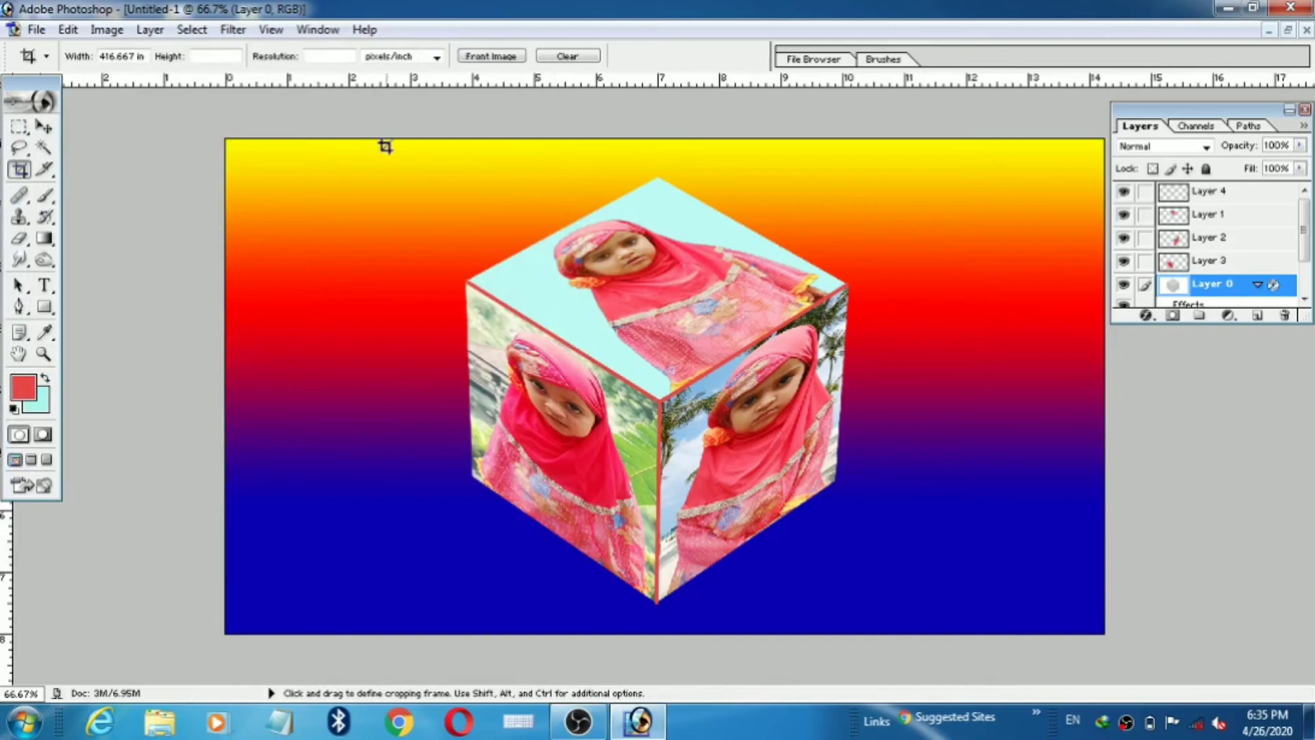
drag(350, 142, 984, 641)
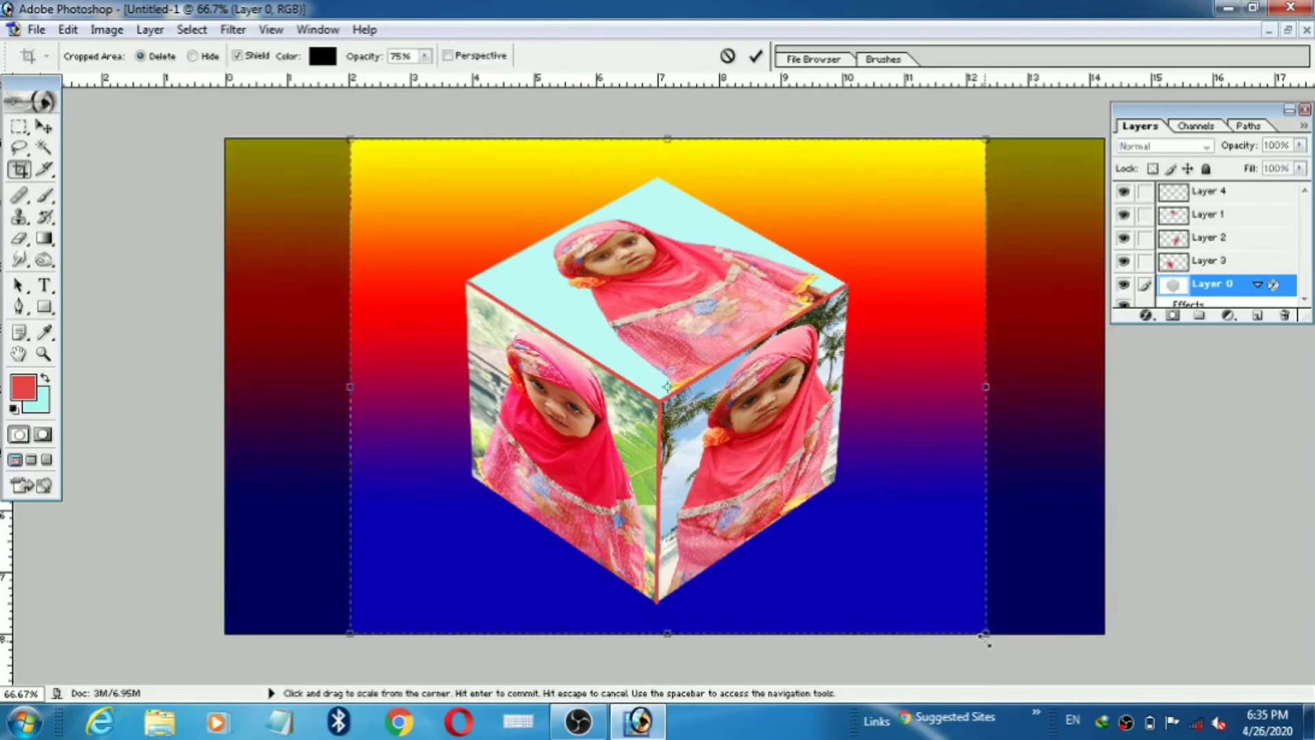
key(Return)
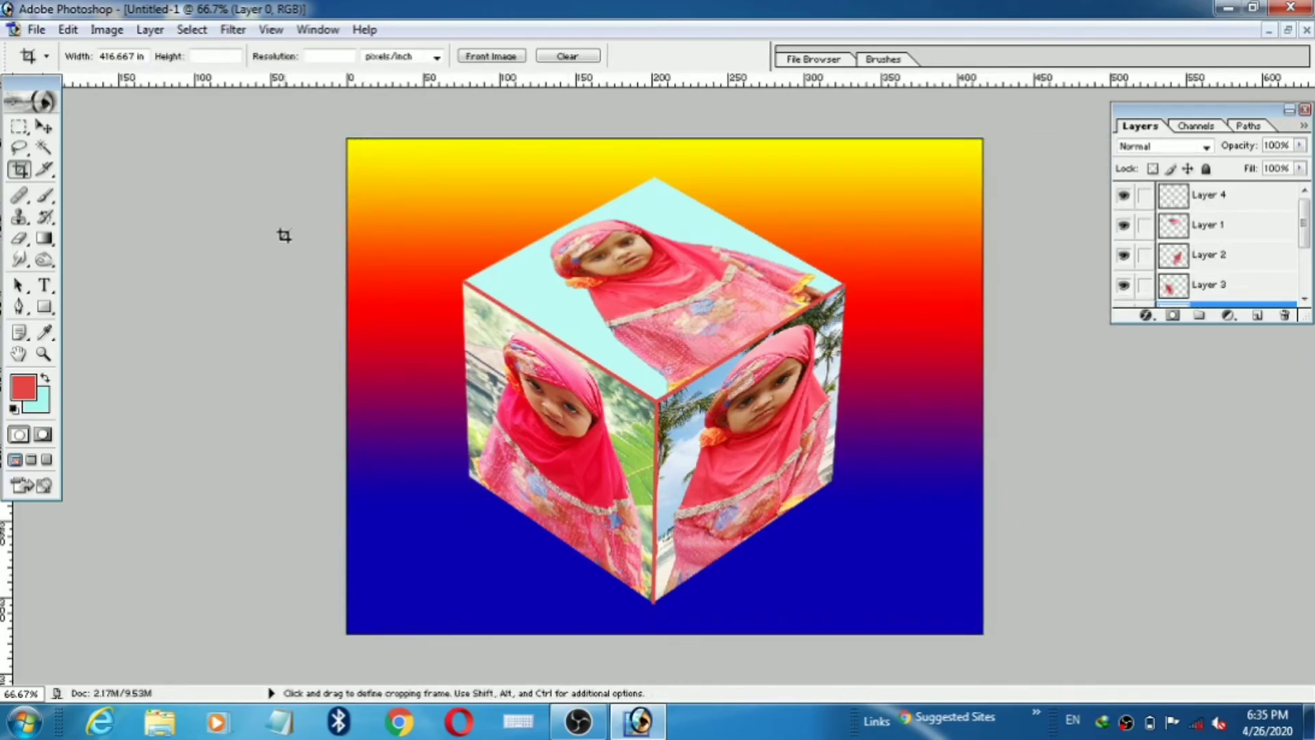
Step: Select the gradient background around the cube with the Magic Wand and delete it to leave transparency
click(44, 147)
click(423, 245)
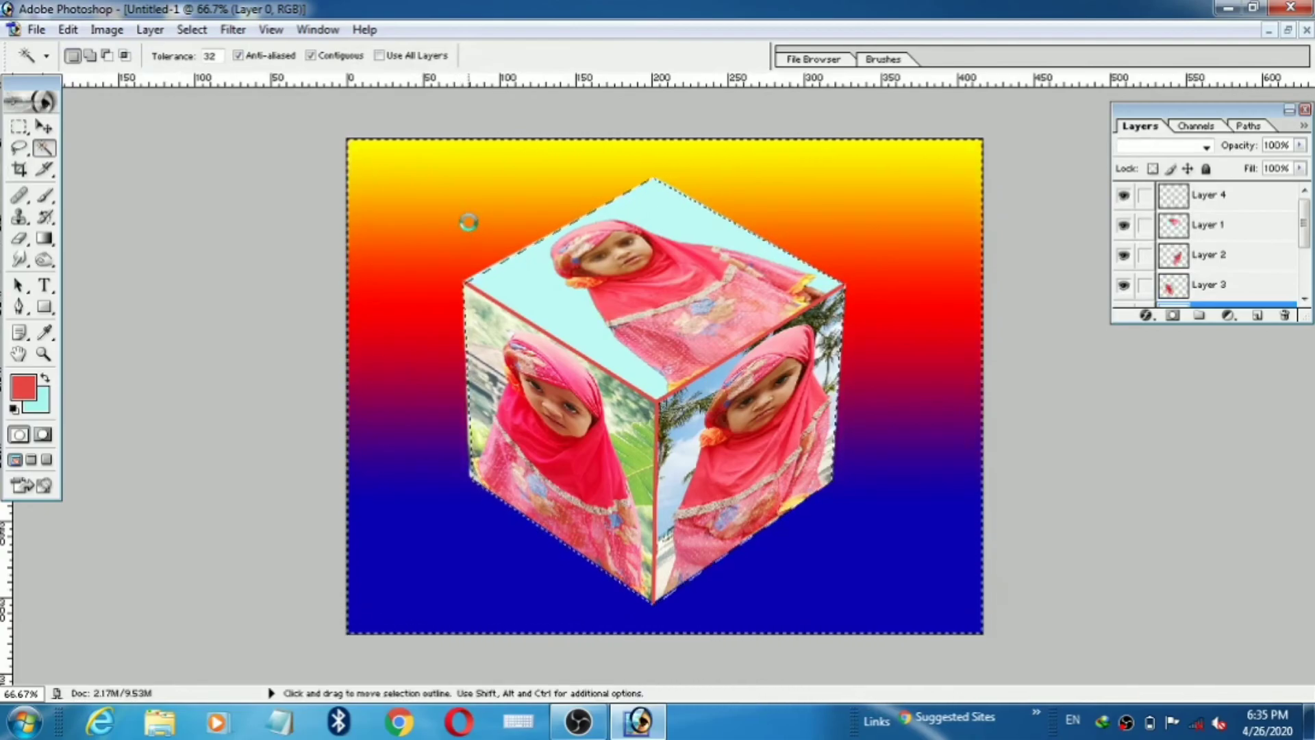
key(Delete)
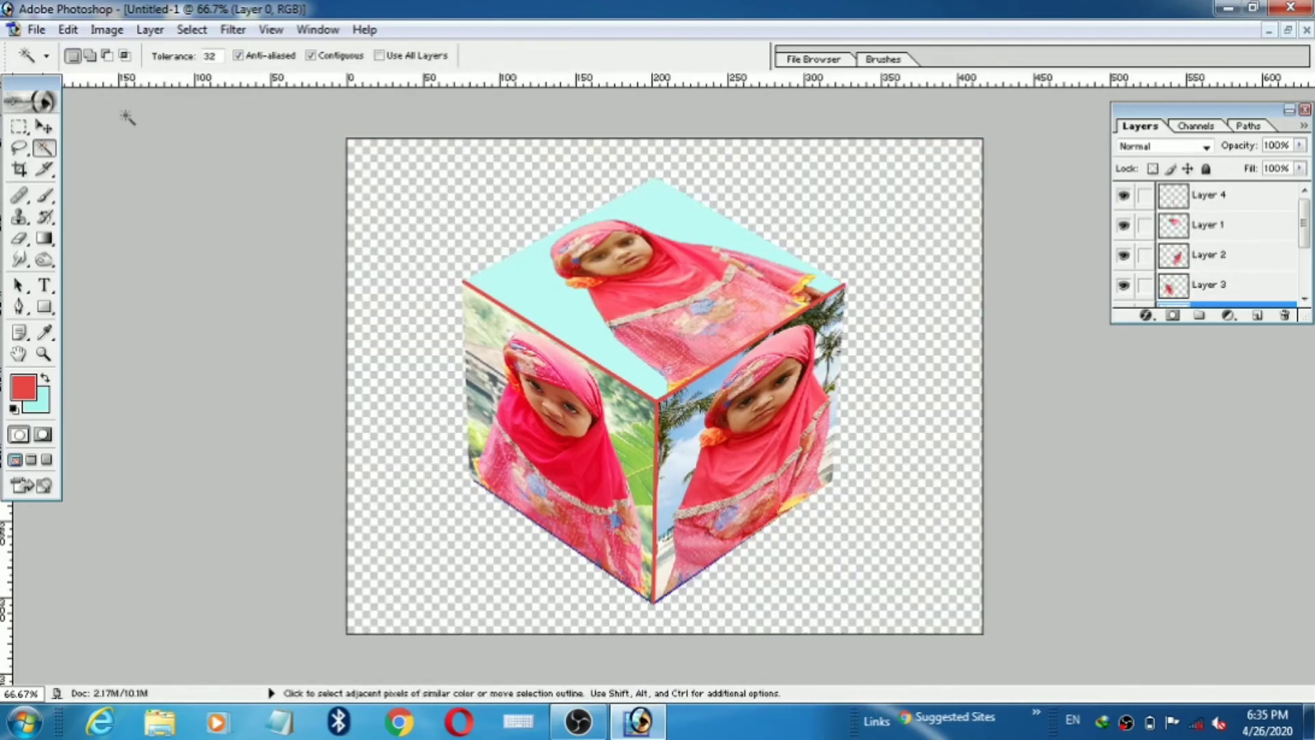
Step: Save the transparent cube image to the Desktop in PNG format as Untitled-1.png
click(40, 30)
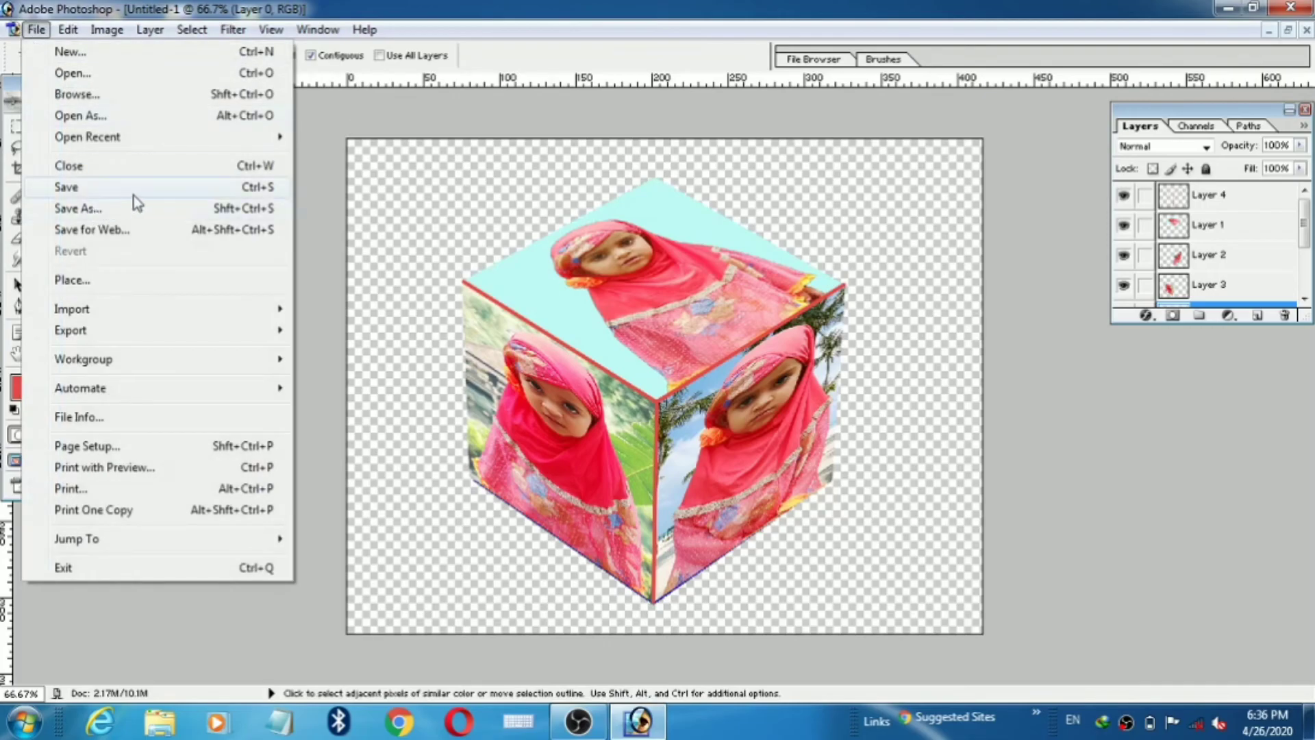
click(134, 196)
click(774, 406)
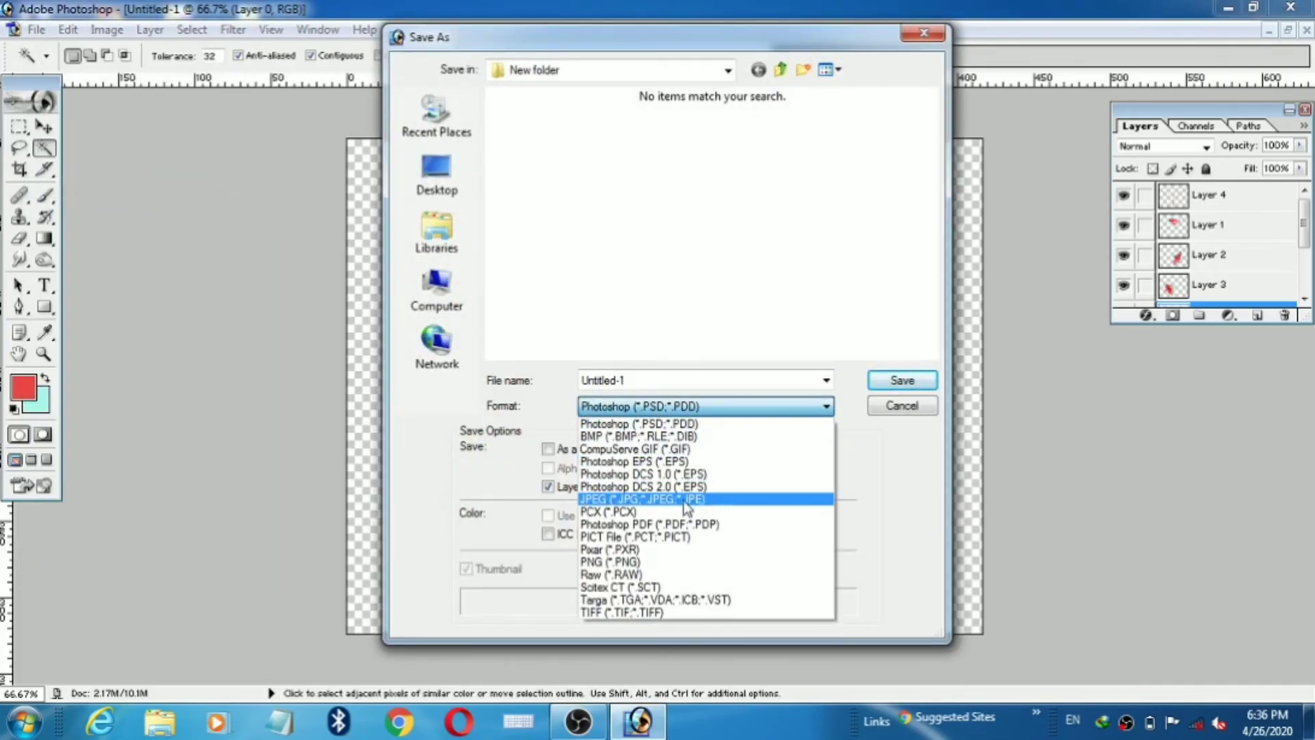
click(620, 563)
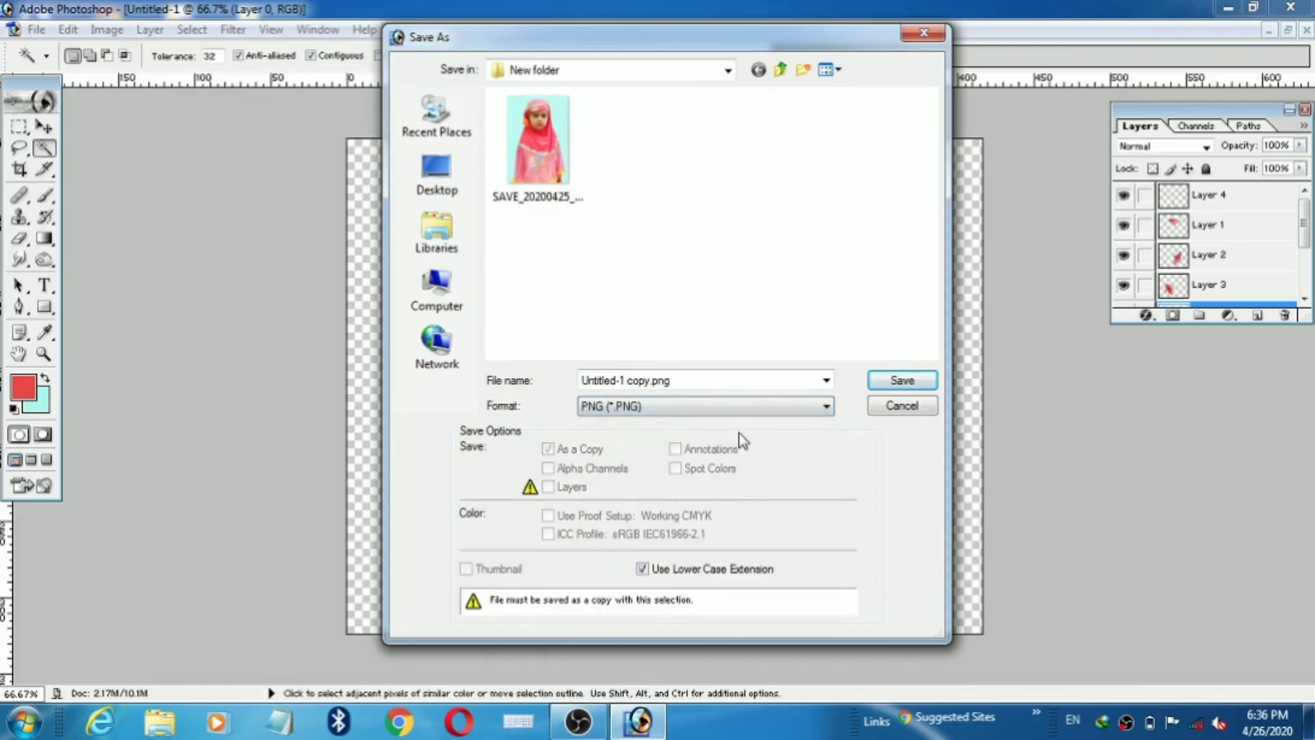
click(437, 184)
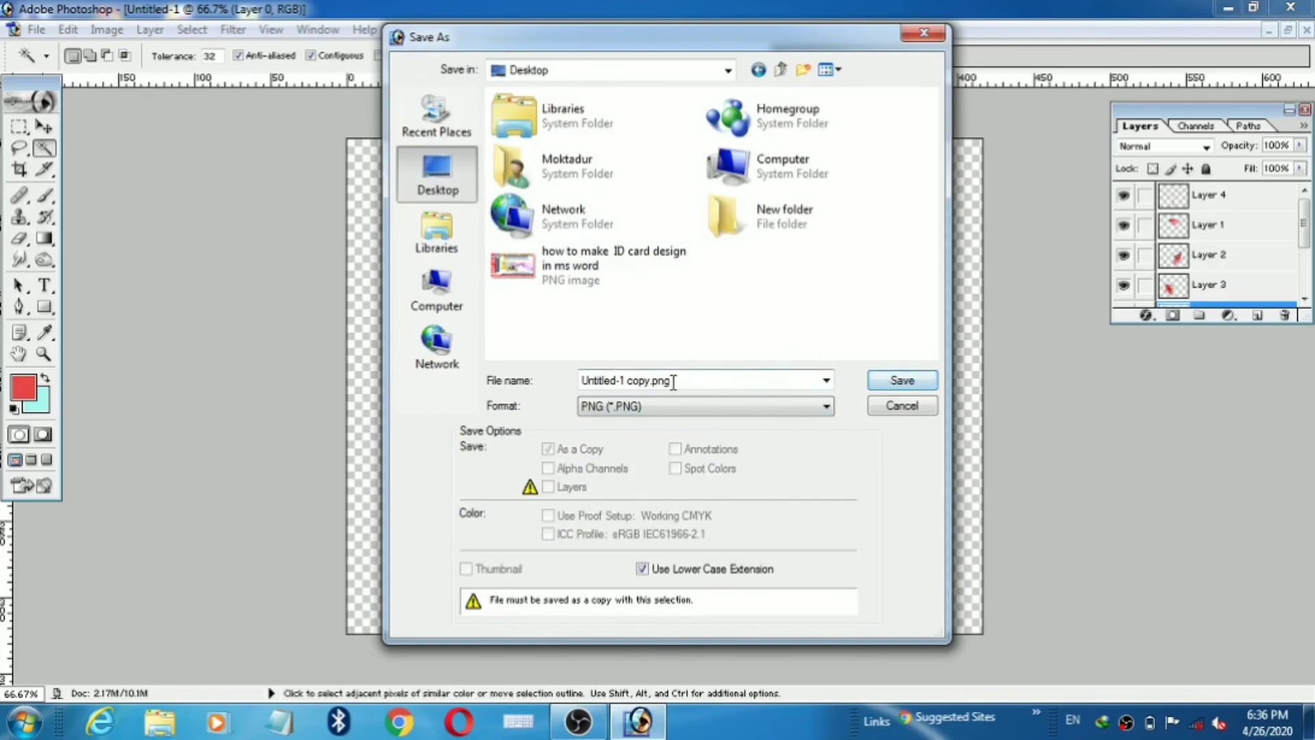
click(651, 379)
click(650, 378)
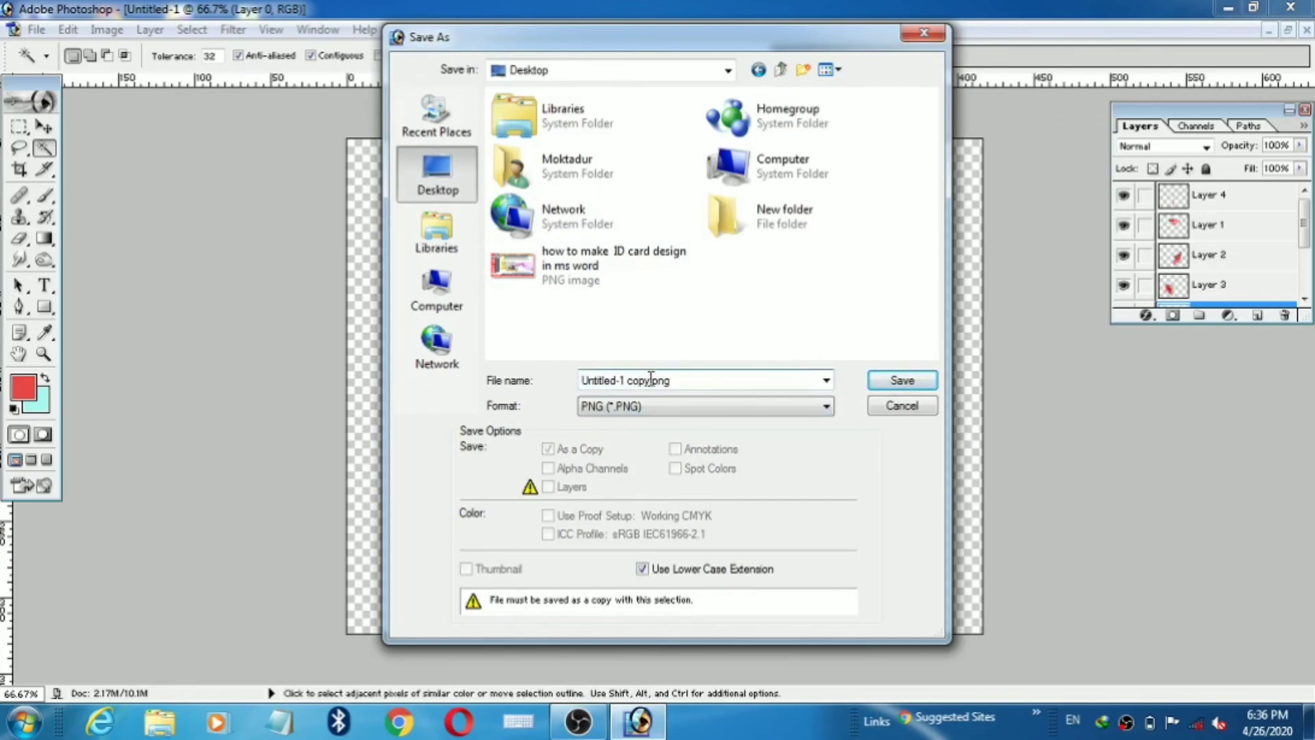
key(BackSpace)
click(885, 382)
click(726, 341)
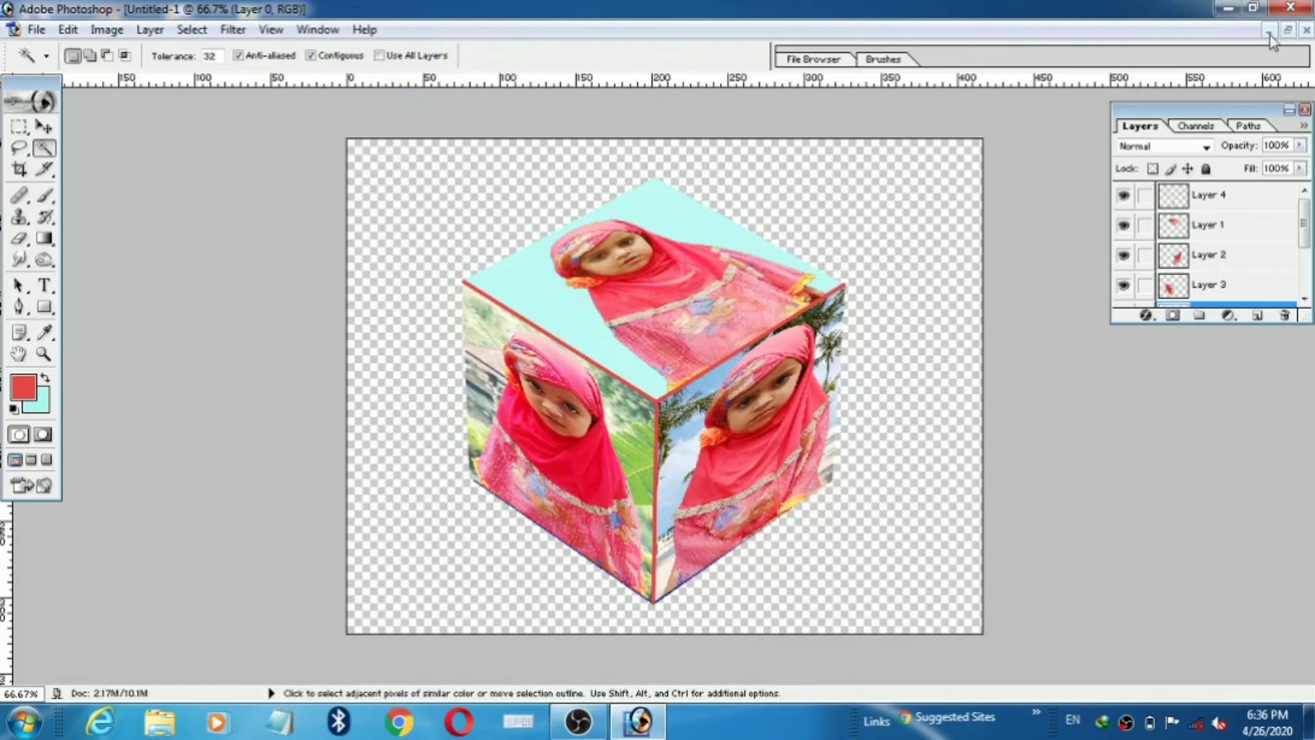
Step: Switch to the Windows desktop, refresh it and open the saved Untitled-1 image in Windows Photo Viewer
click(1229, 8)
right_click(630, 13)
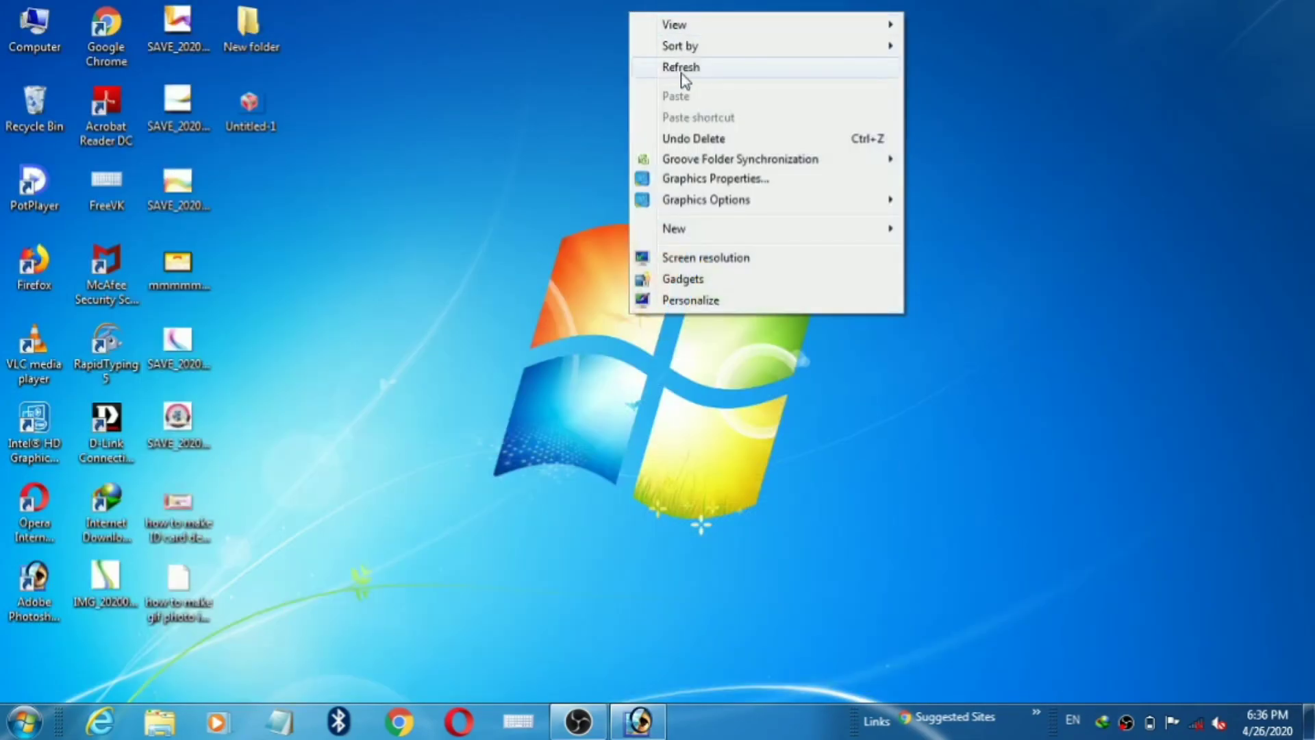
click(683, 69)
double_click(253, 113)
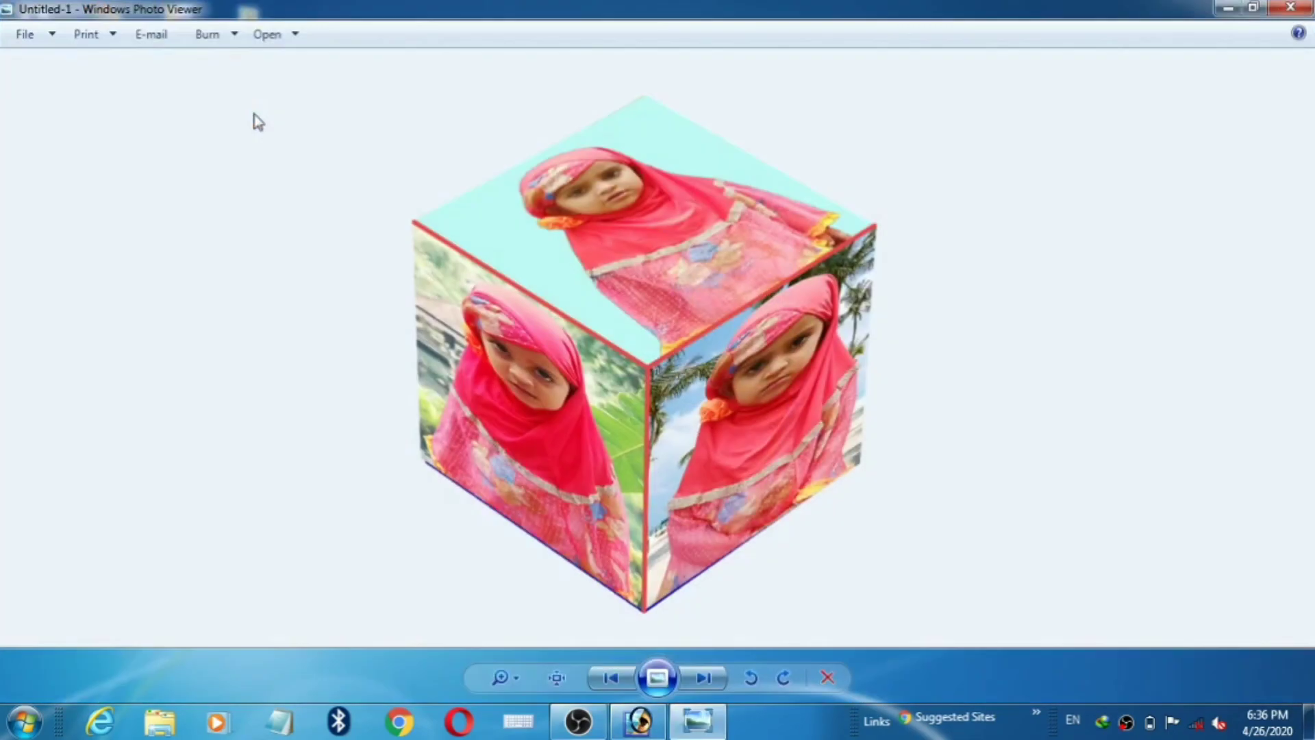